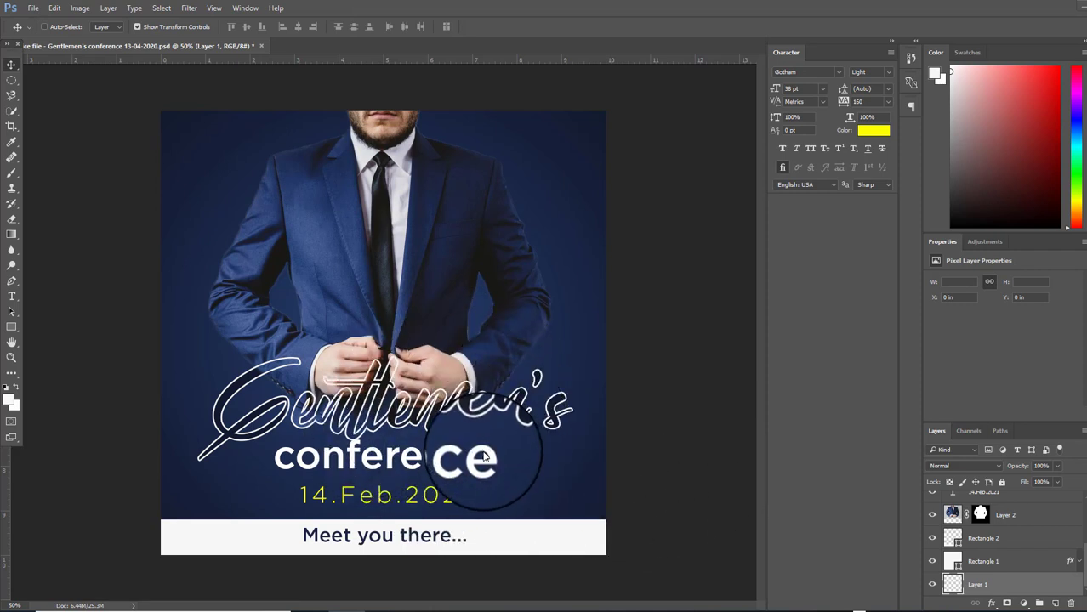
Create a new 1500 × 1500 px, 150 ppi document with a transparent background
click(30, 9)
click(43, 17)
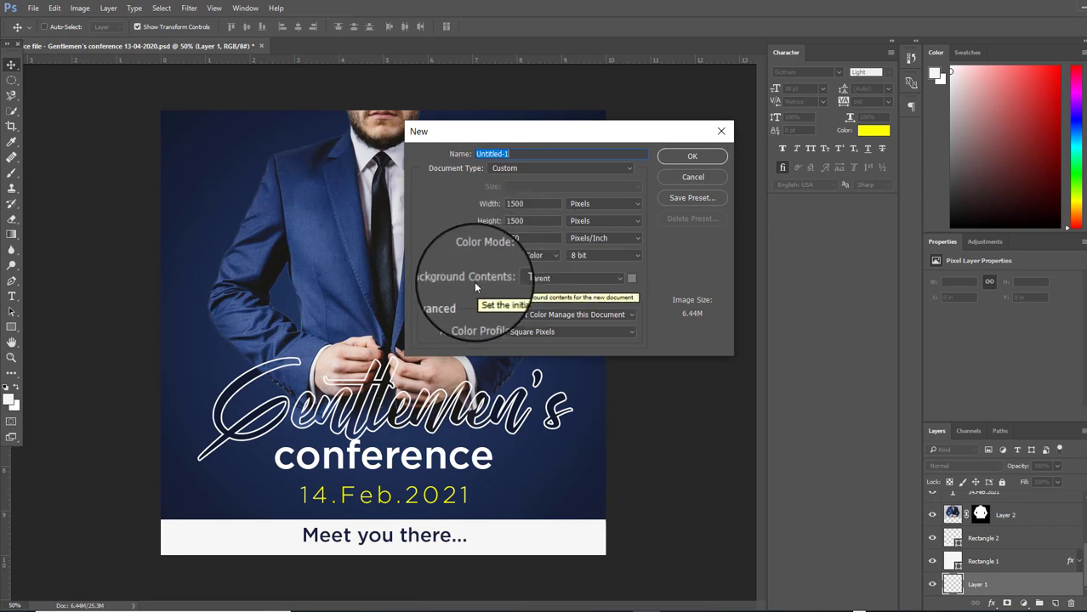
click(695, 158)
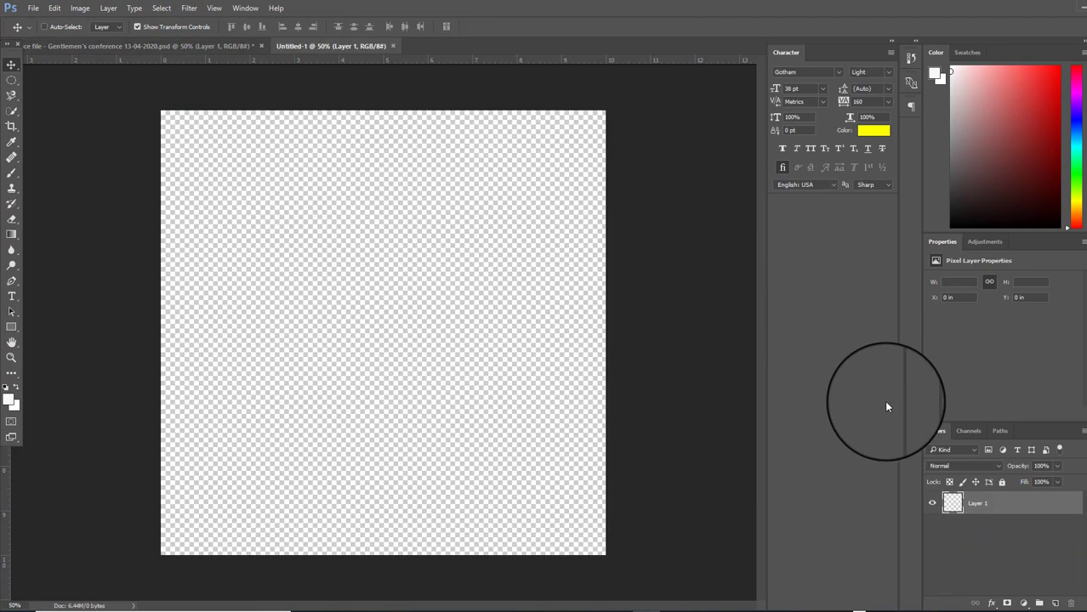
Open best-dressed-1.jpg from Practice Files and unlock its Background into Layer 0
click(32, 7)
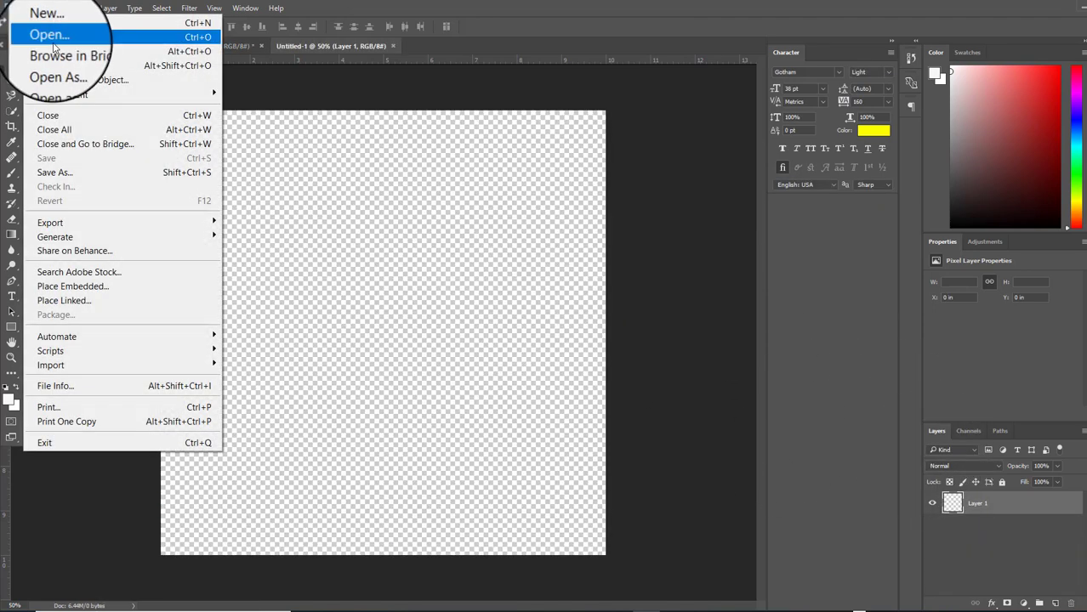
click(53, 44)
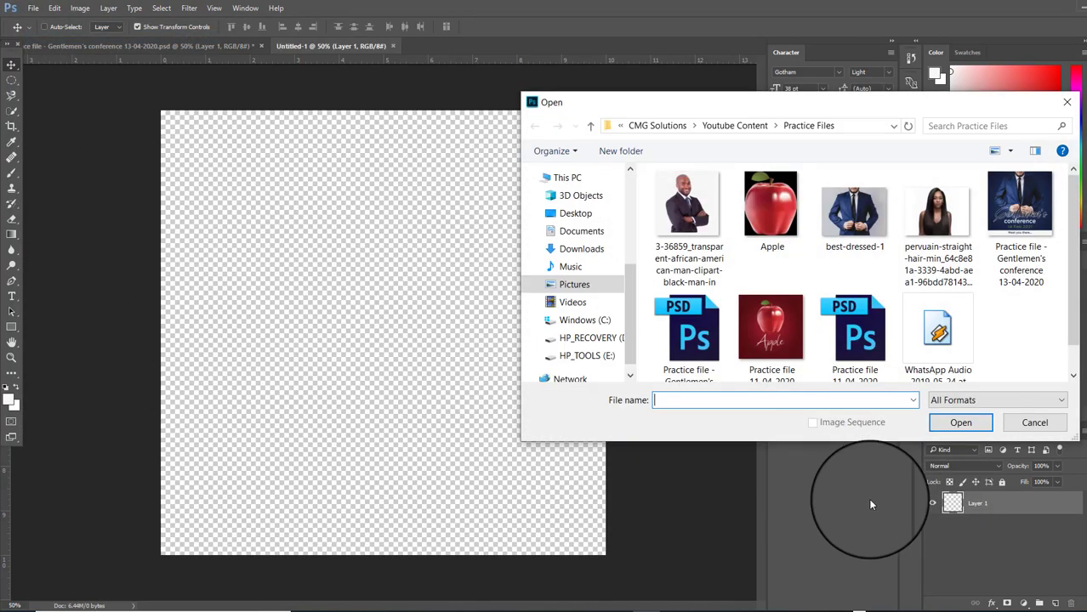
click(876, 226)
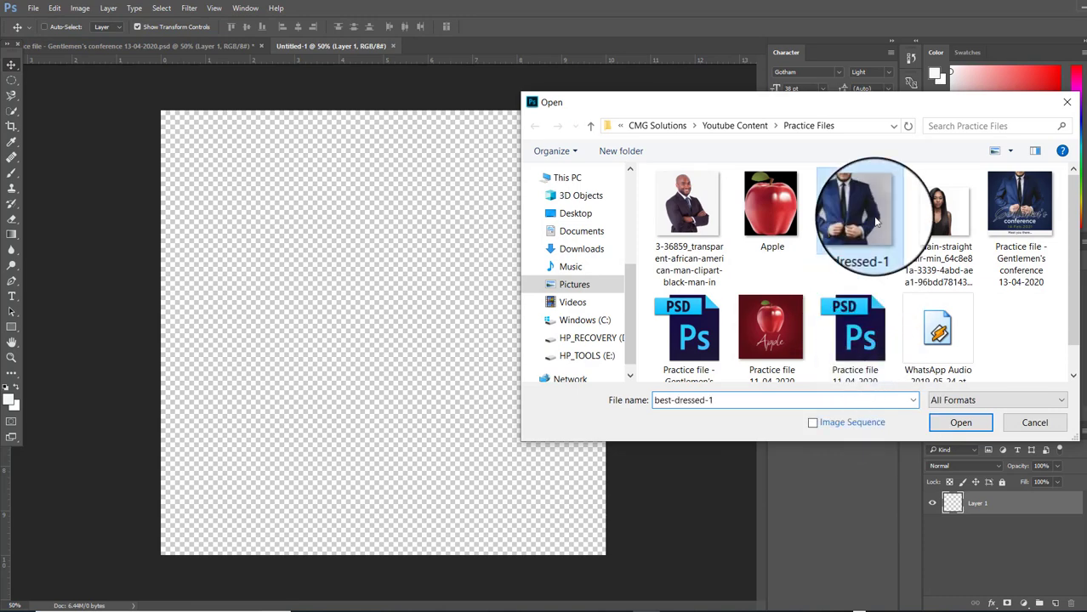
click(984, 432)
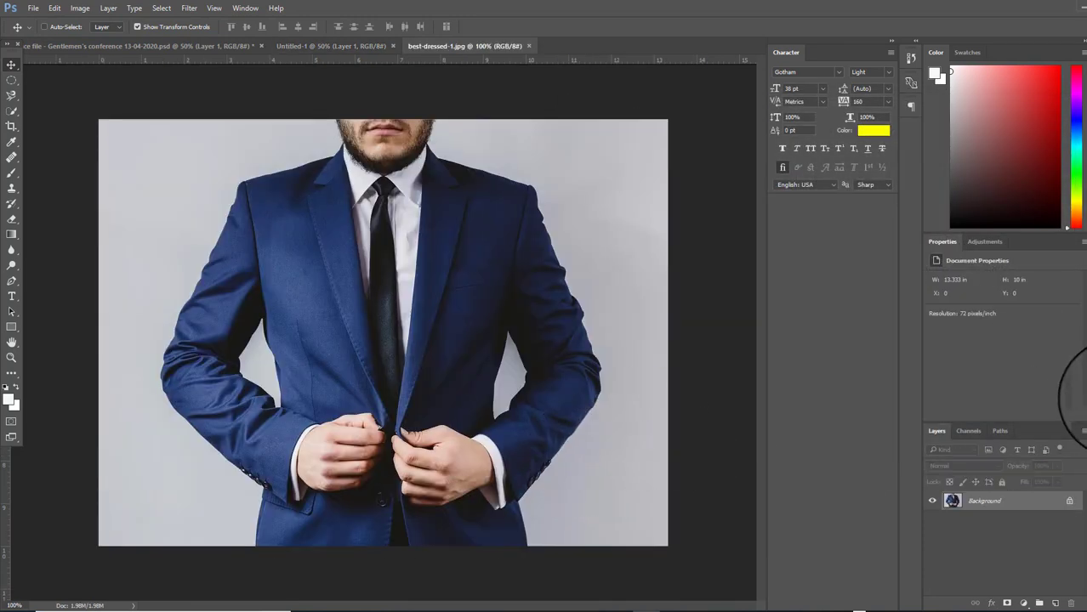
click(1069, 503)
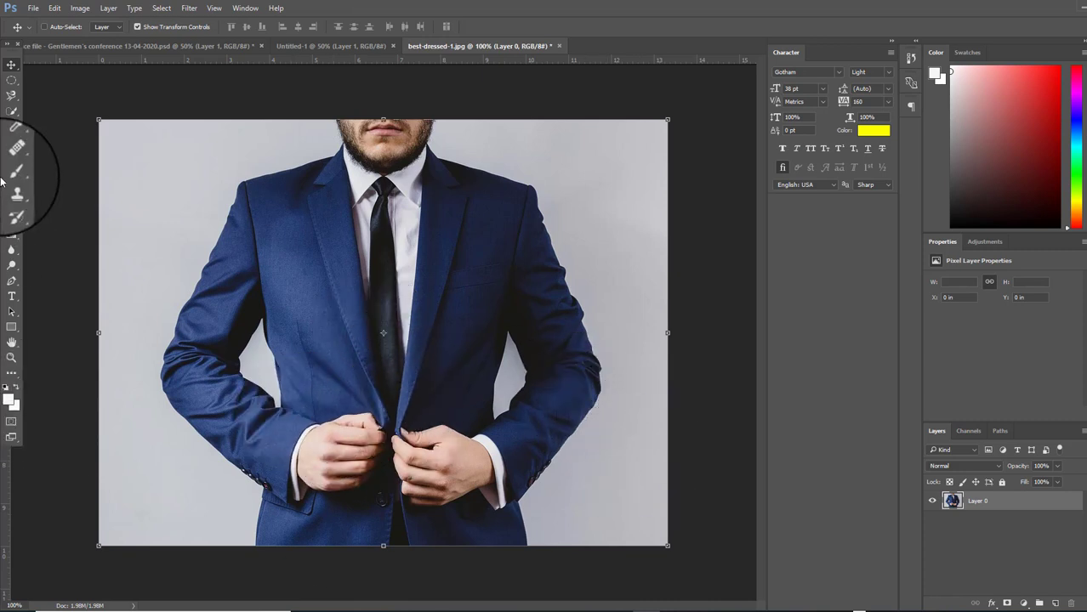
Quick-select the man in the suit and add a layer mask hiding the grey backdrop
click(12, 111)
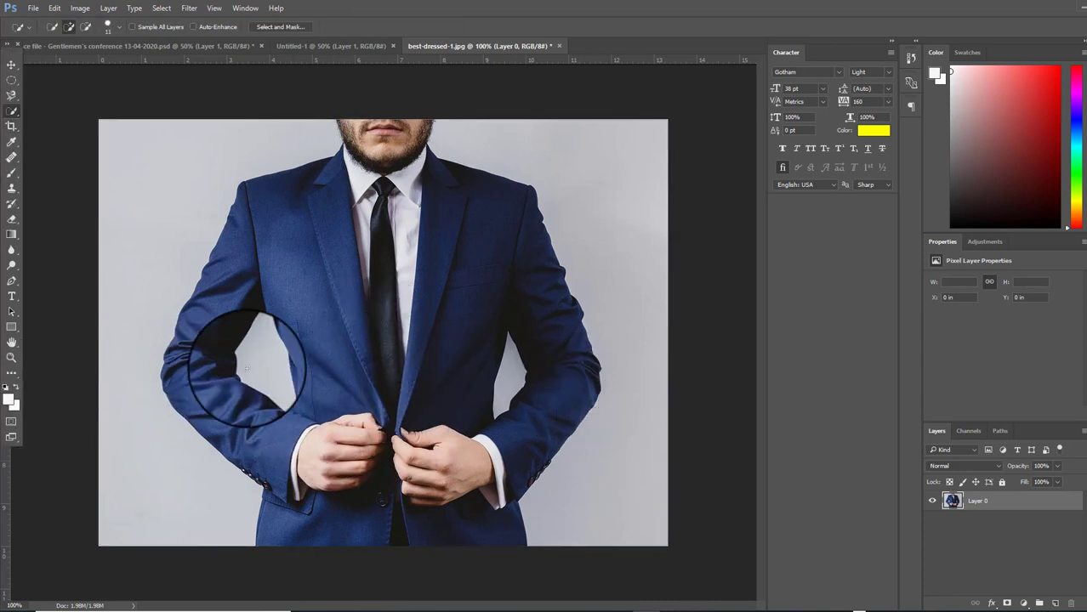
mouse_move(314, 398)
mouse_down()
mouse_move(315, 262)
mouse_move(367, 197)
mouse_move(378, 106)
mouse_move(398, 208)
mouse_move(479, 250)
mouse_move(520, 289)
mouse_move(437, 273)
mouse_move(374, 353)
mouse_move(334, 492)
mouse_move(388, 461)
mouse_move(454, 514)
mouse_move(485, 472)
mouse_move(509, 462)
mouse_move(256, 449)
mouse_move(189, 364)
mouse_move(189, 323)
mouse_move(199, 329)
mouse_up()
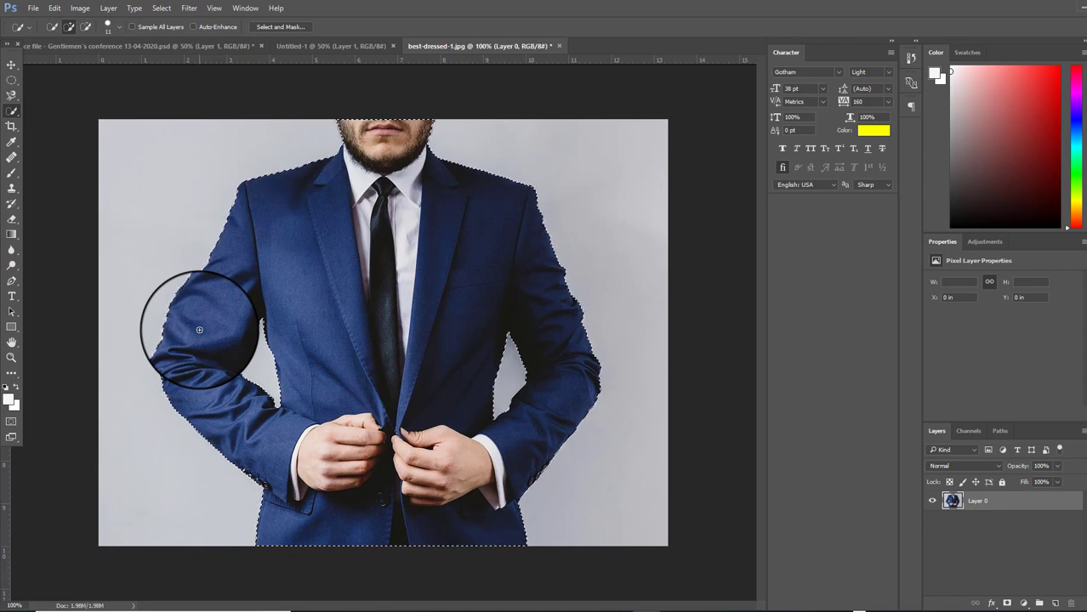
click(1007, 602)
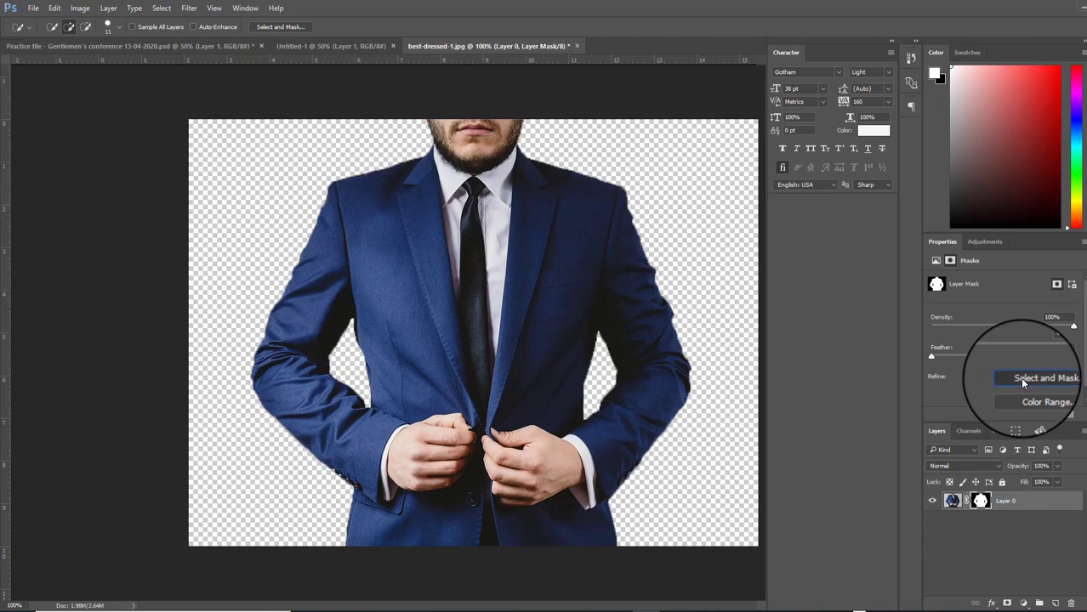
In Select and Mask, shift the edge slightly inward, add slight Feather and Smooth, then apply
click(1023, 380)
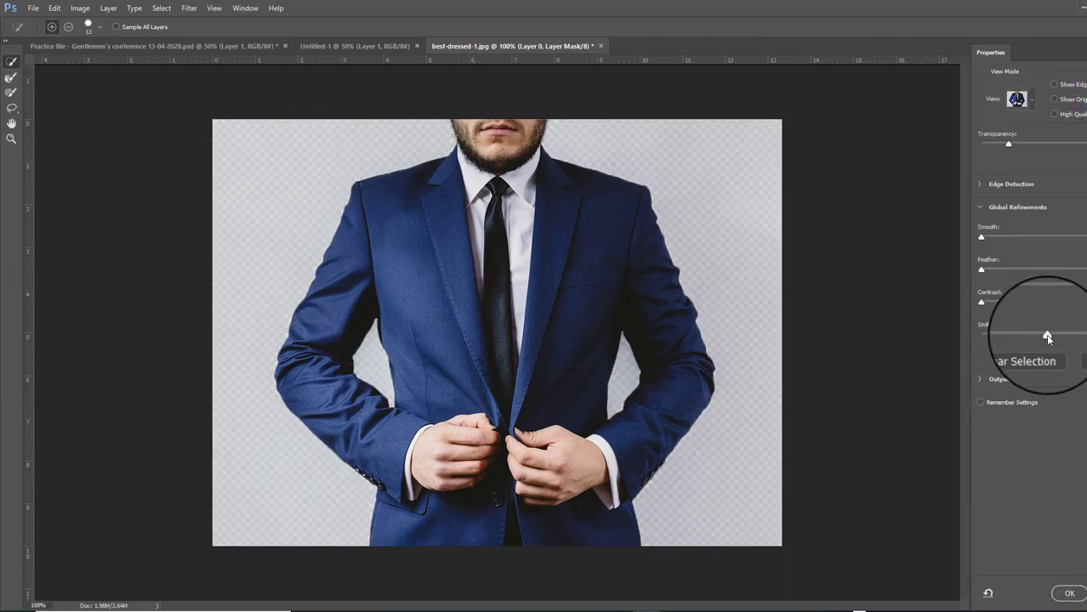
drag(1034, 337, 1019, 339)
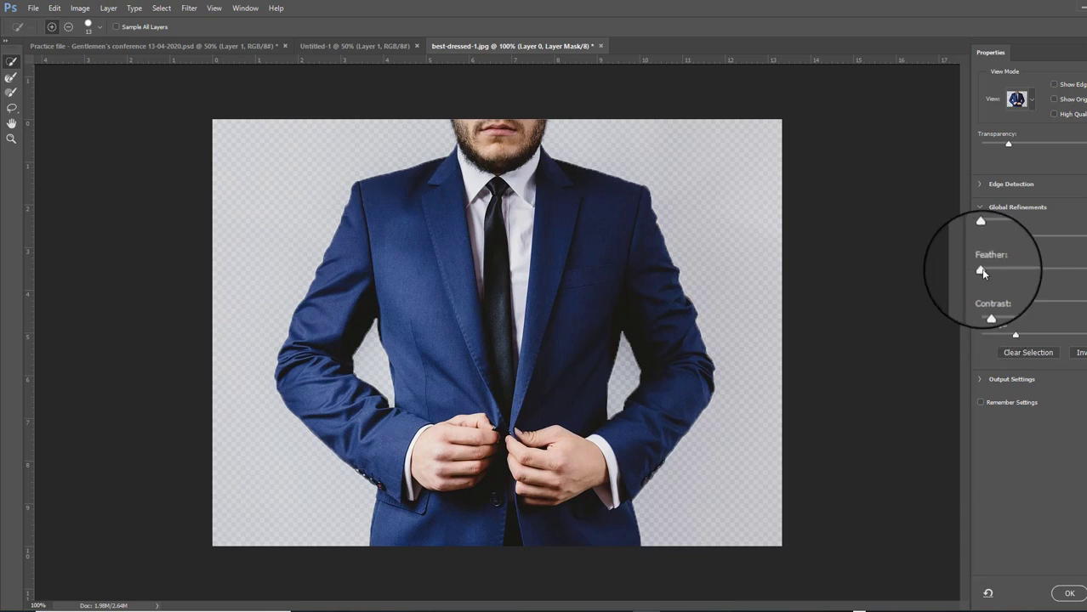
drag(985, 270, 988, 272)
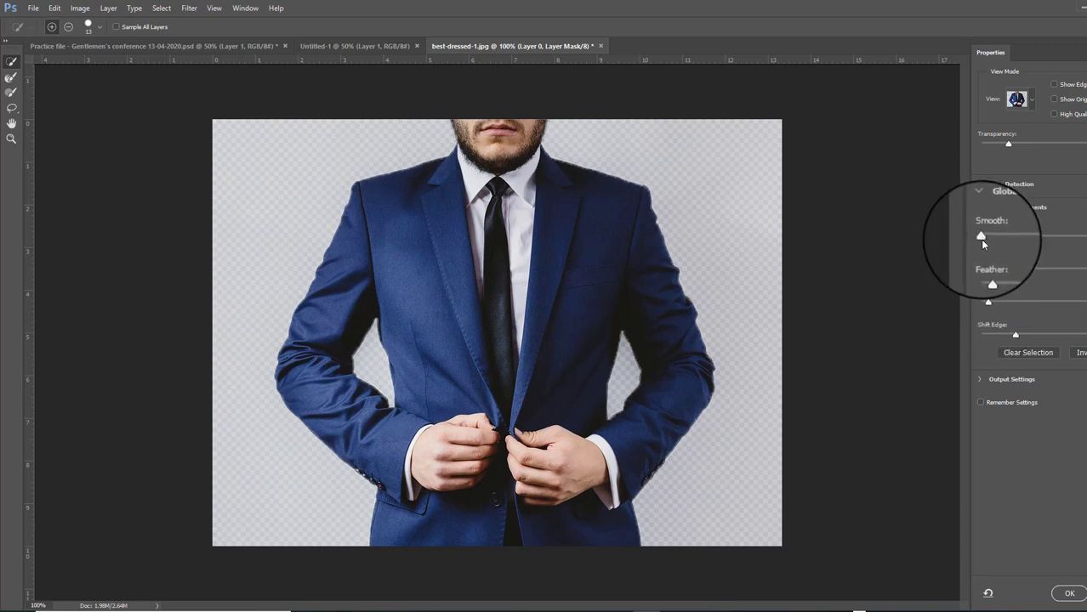
drag(981, 241, 985, 240)
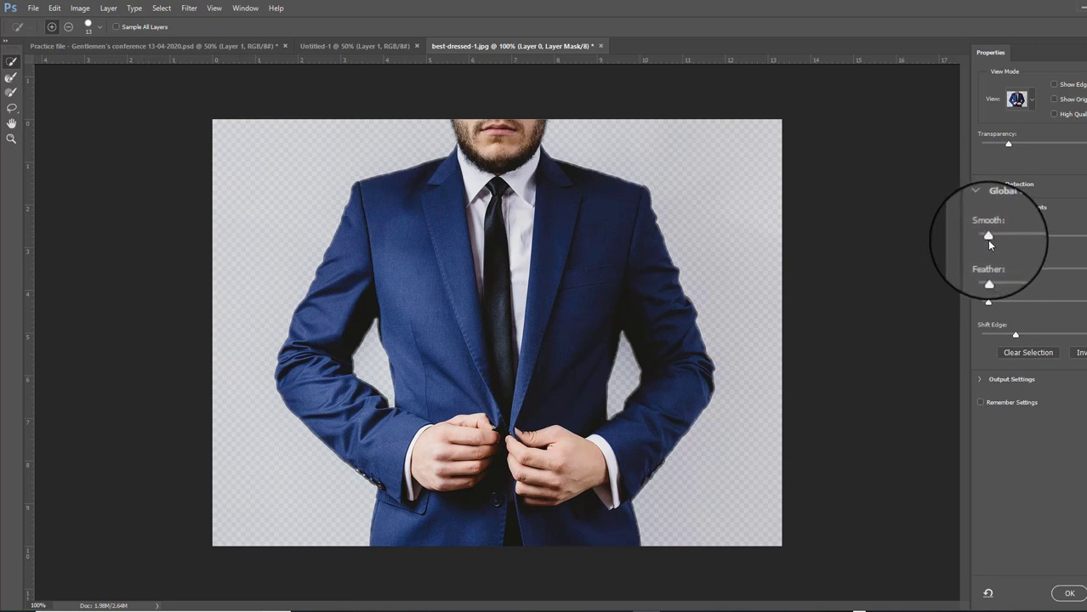
click(1070, 595)
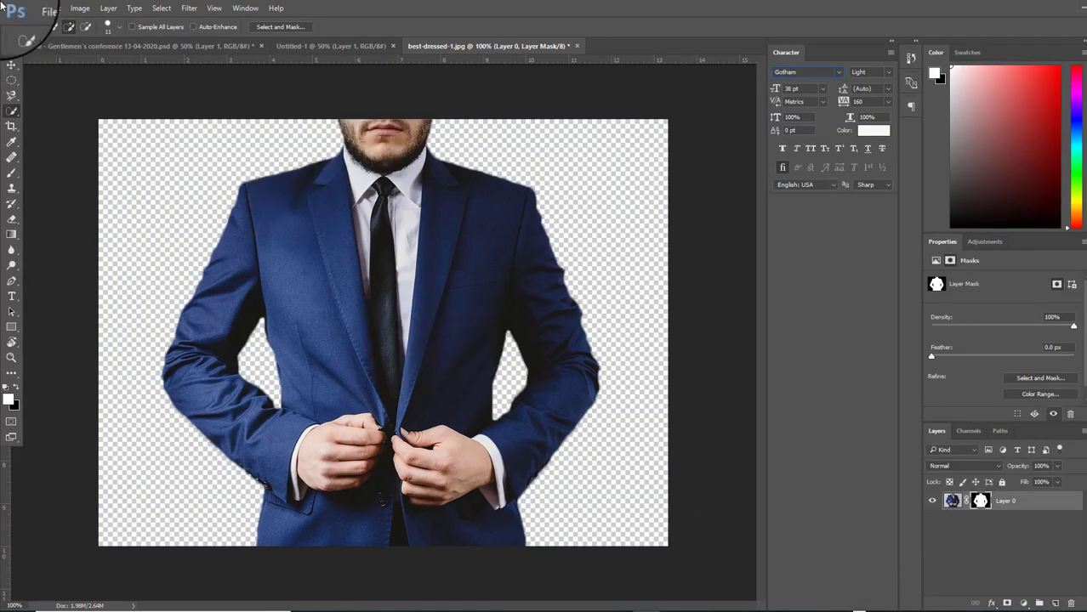
Drag the suit cutout into Untitled-1, scale it up toward the top, nudge it, and select Layer 1
click(11, 64)
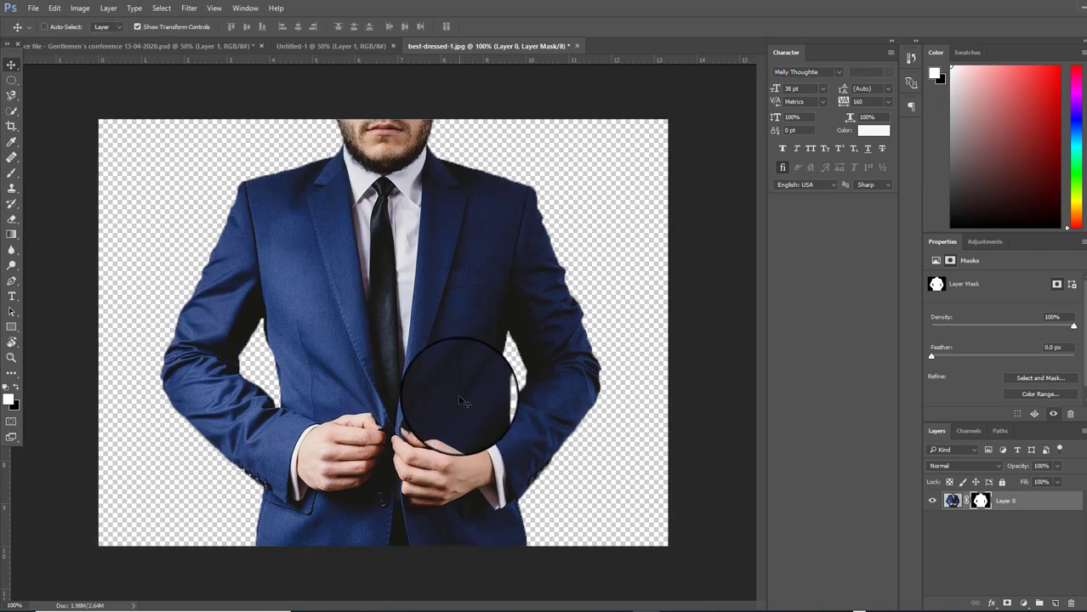
drag(449, 377, 412, 364)
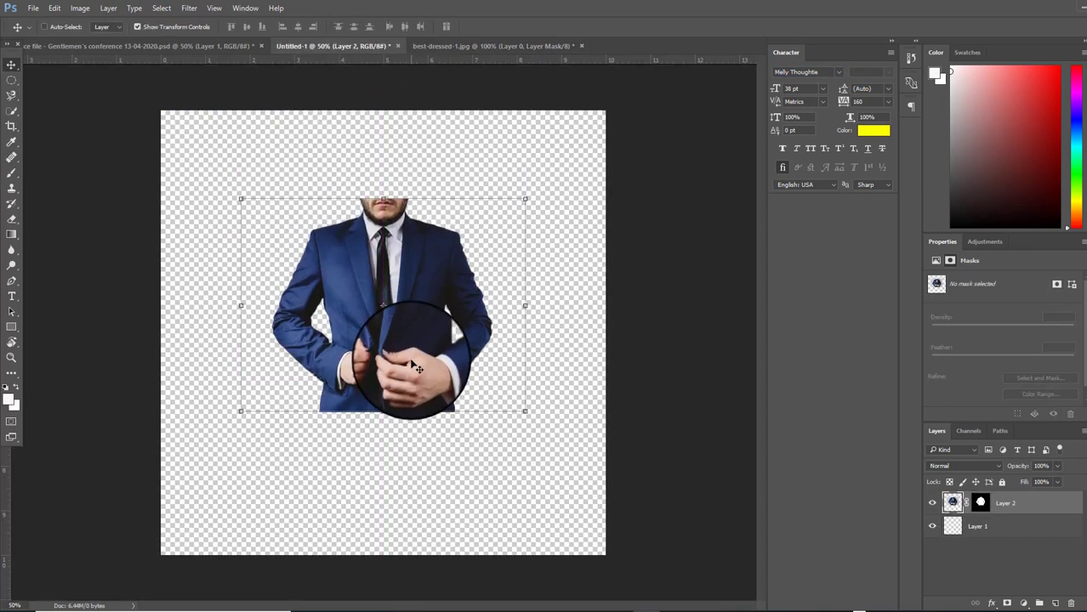
drag(412, 299, 401, 292)
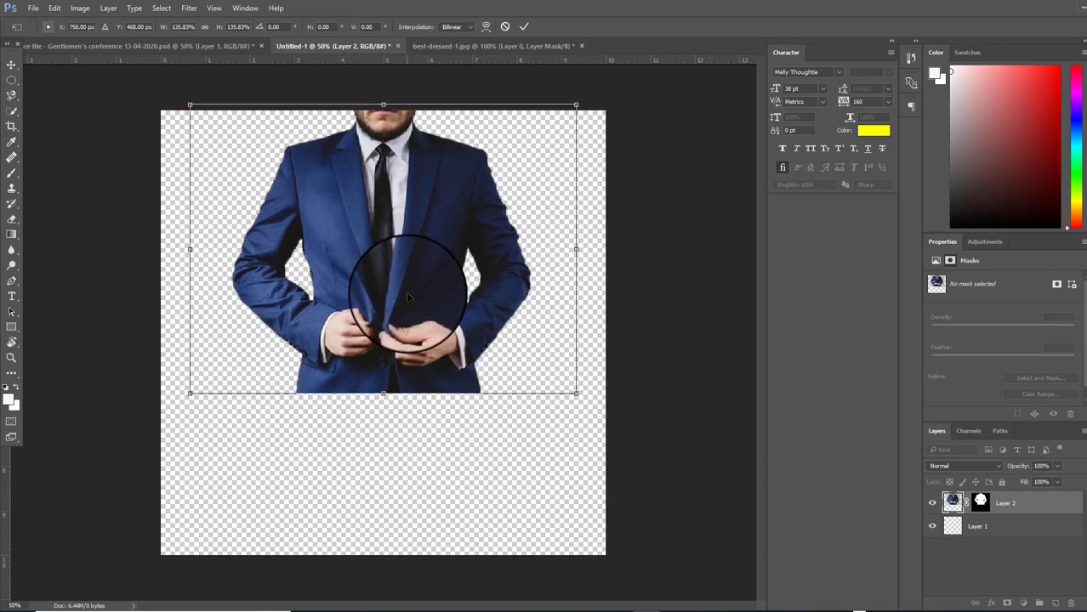
key(Down)
key(Down)
key(Down)
key(Down)
key(Down)
key(Down)
key(Down)
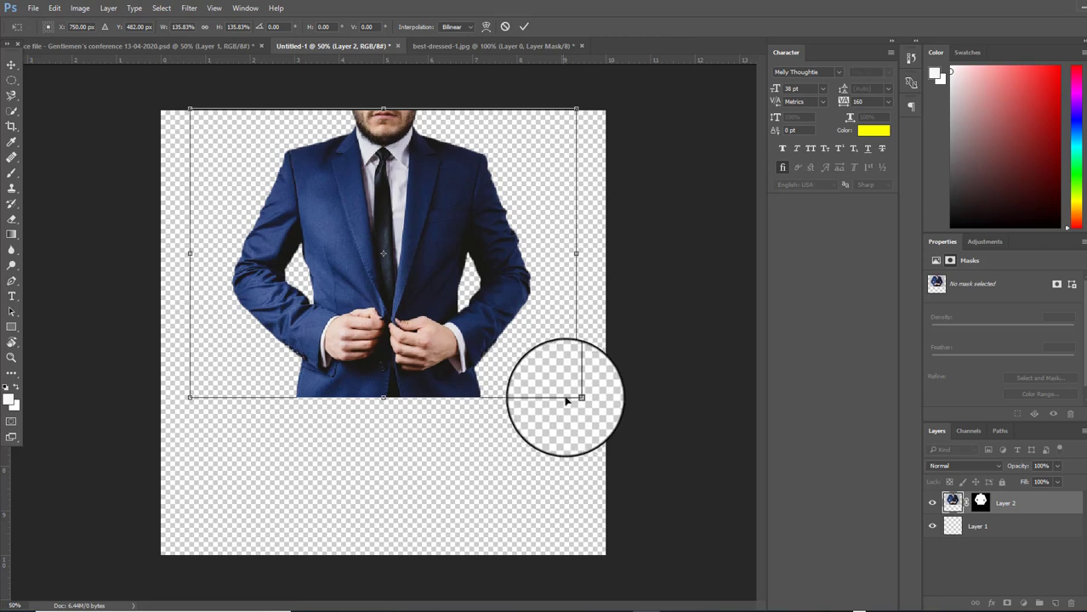
drag(581, 395, 593, 413)
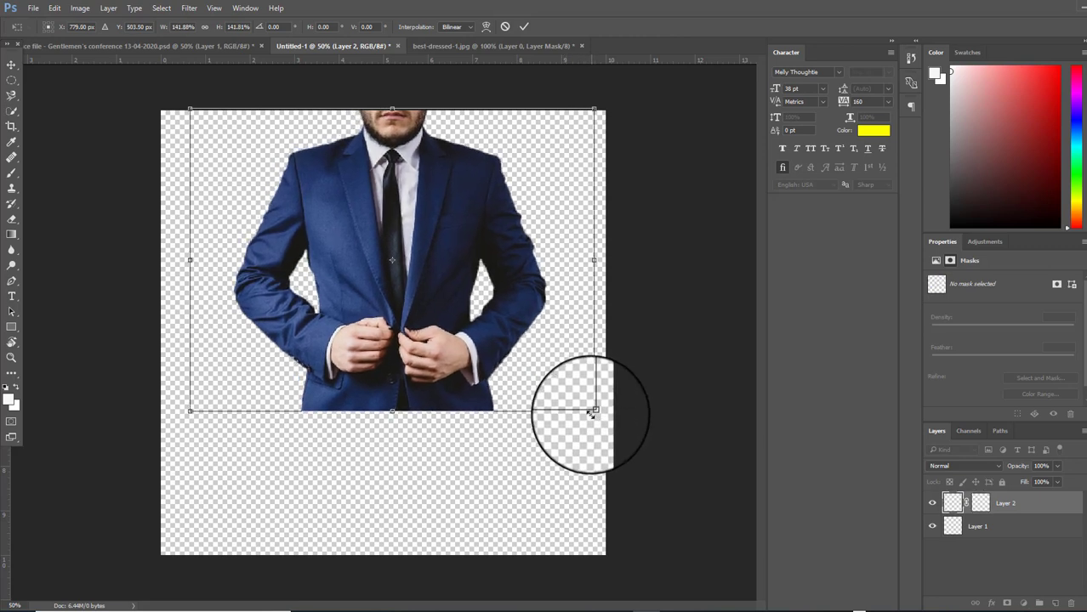
key(Return)
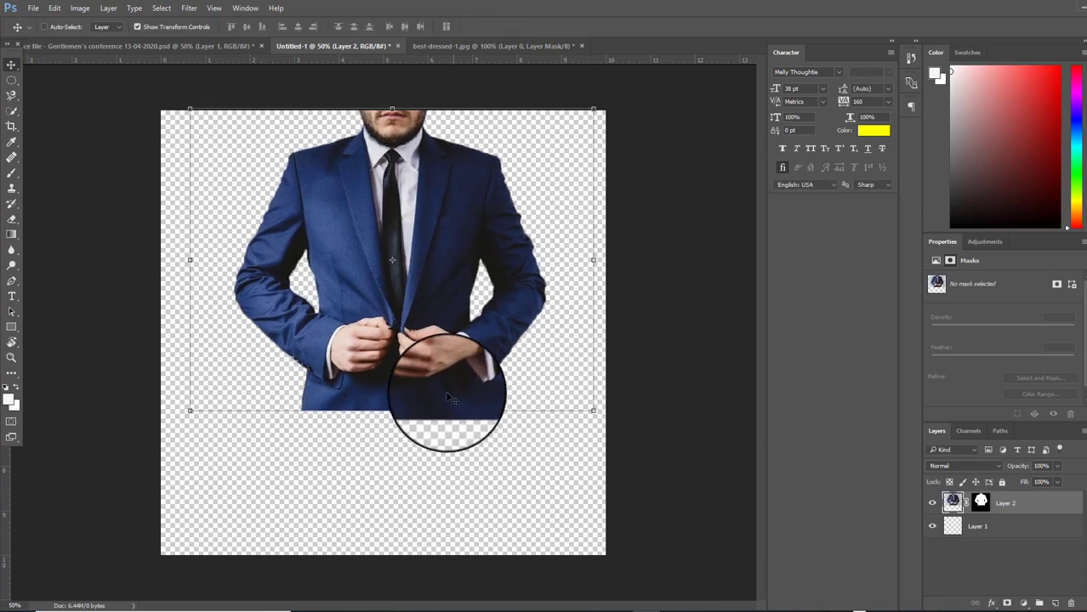
drag(408, 386, 400, 386)
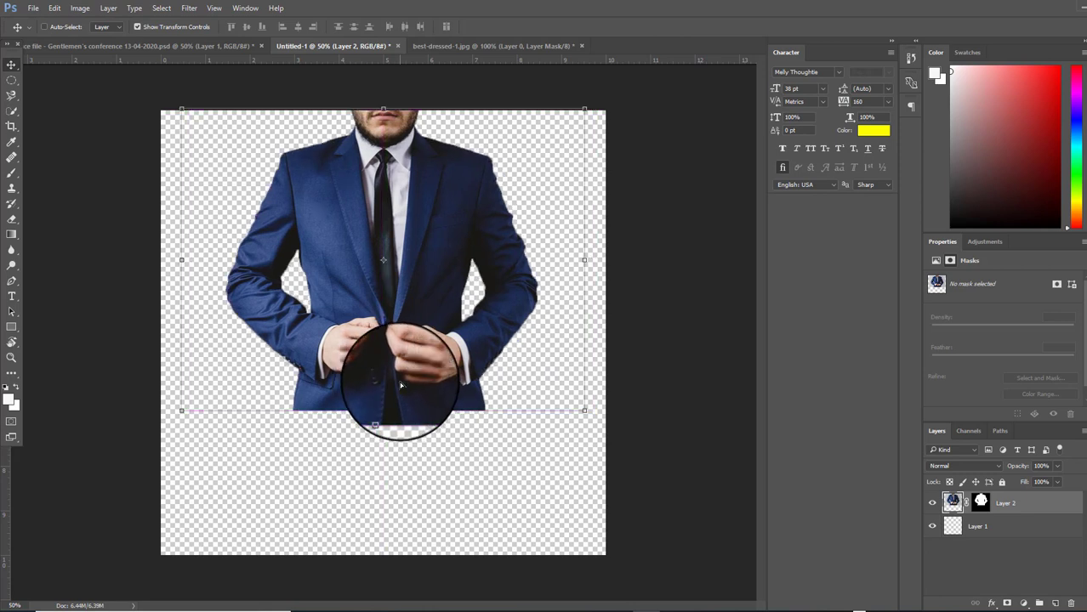
click(1016, 531)
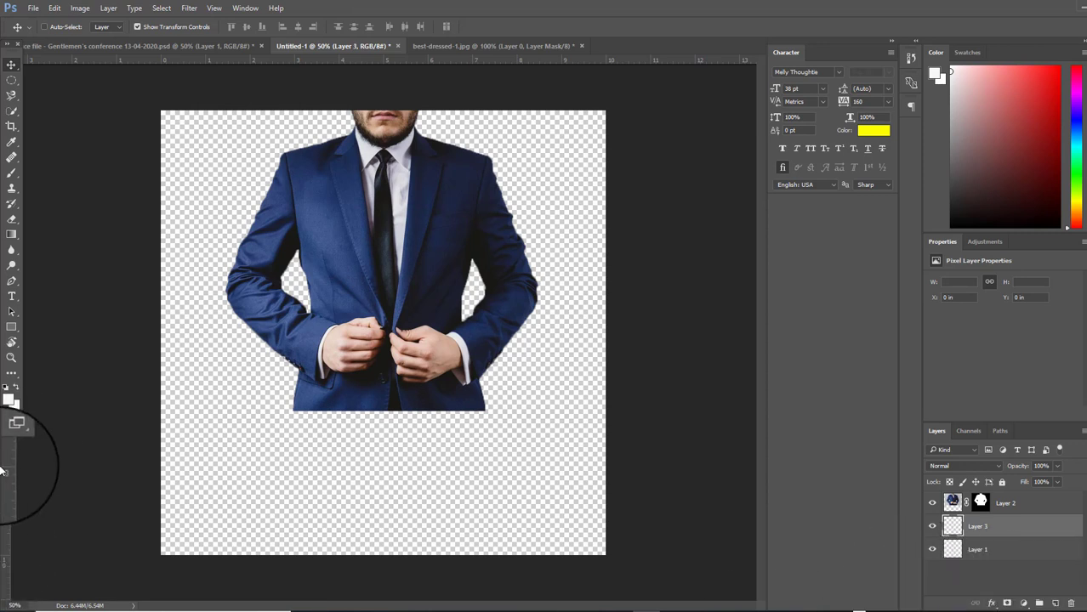
Draw a white Rectangle 1 shape spanning the entire canvas beneath the suit
click(12, 329)
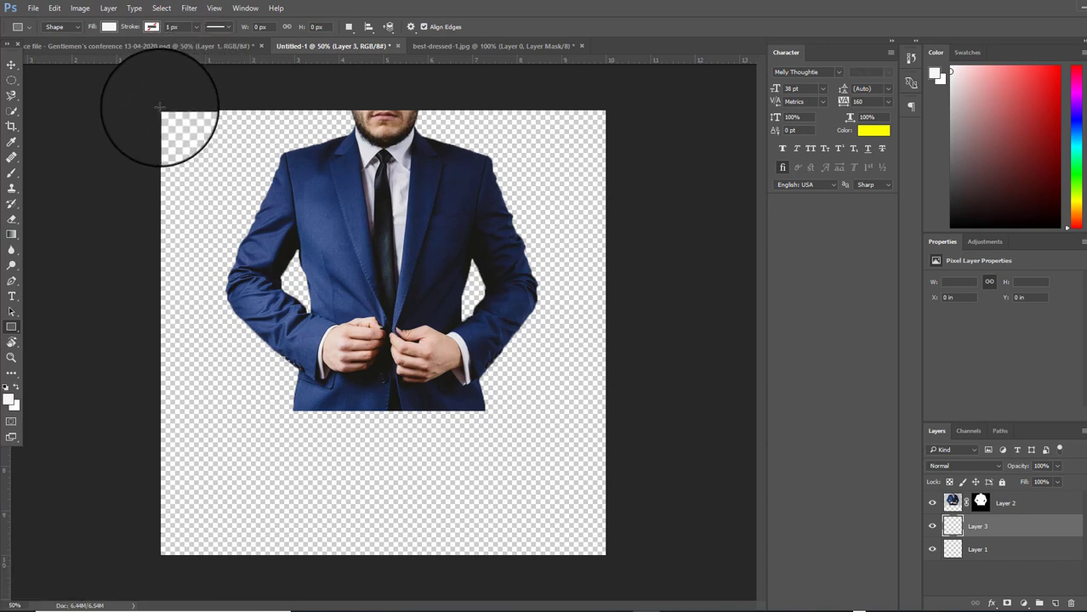
drag(157, 107, 606, 557)
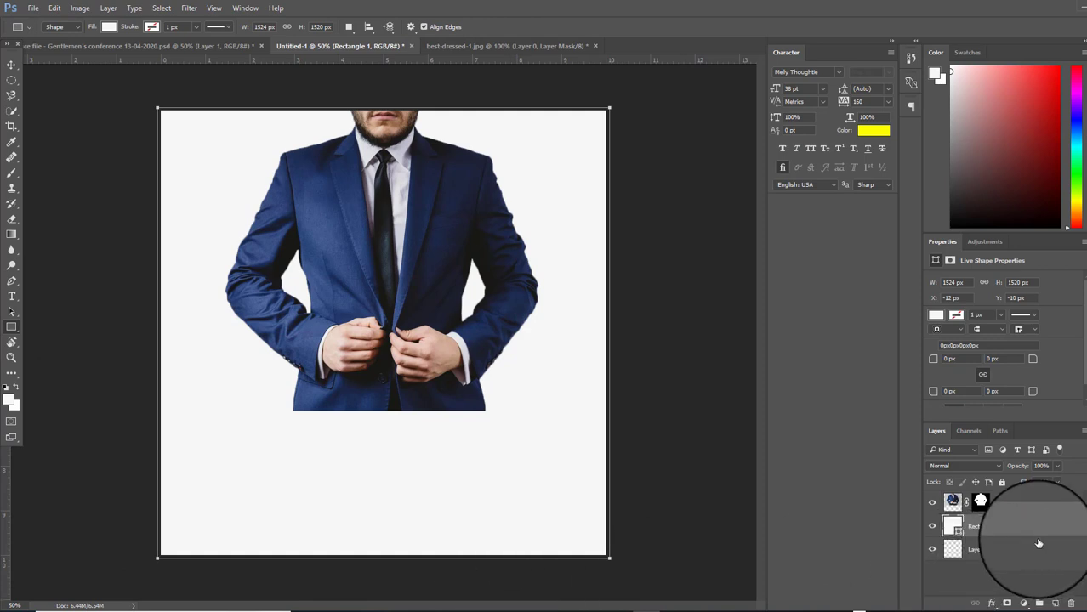
click(11, 65)
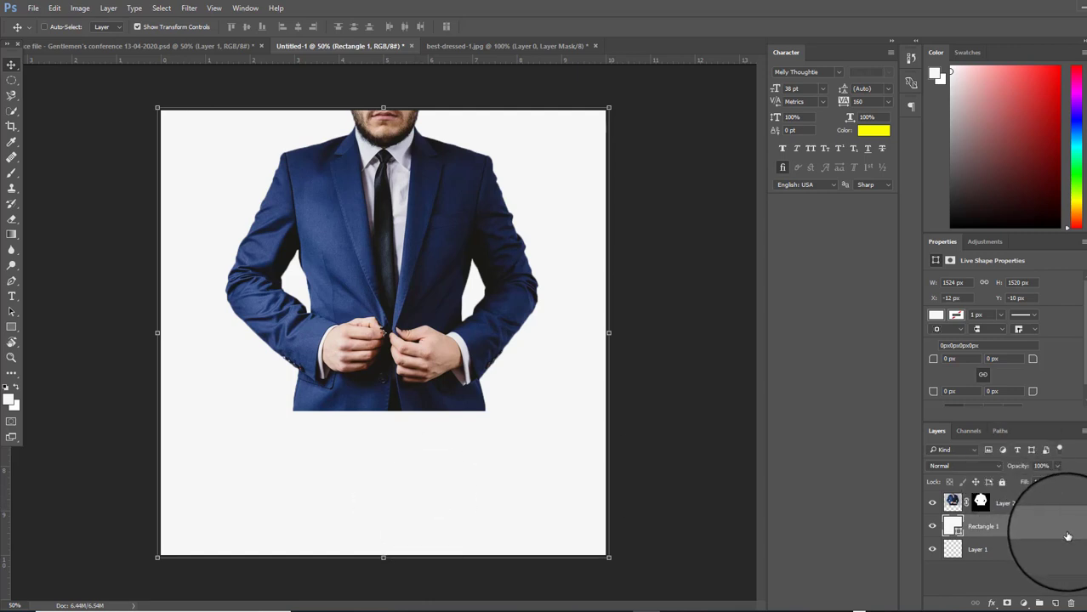
Give Rectangle 1 a Gradient Overlay with the Black, White preset in Radial style
double_click(1068, 536)
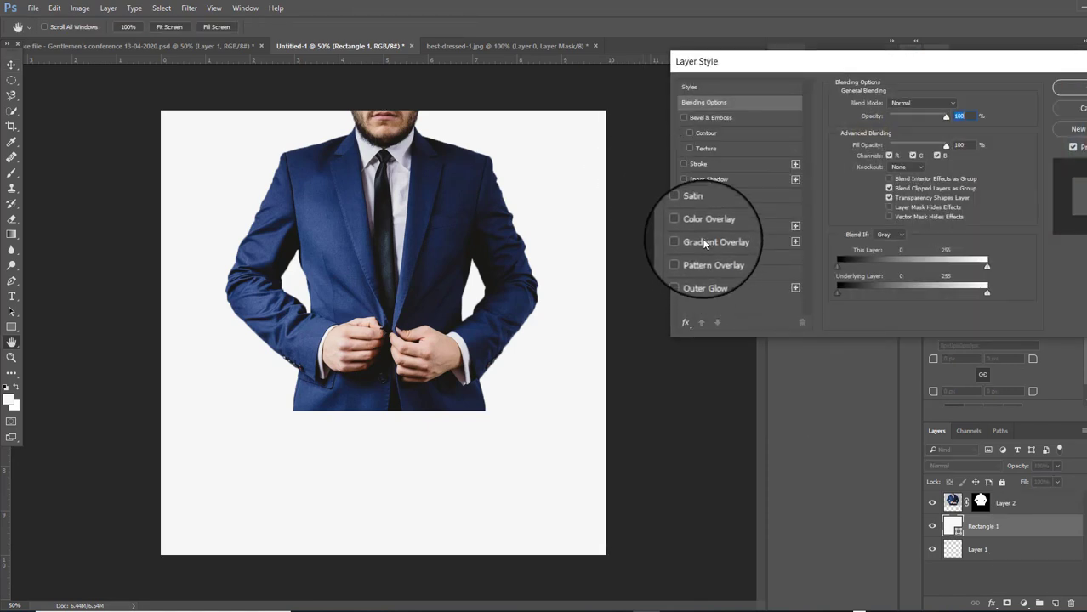
click(704, 244)
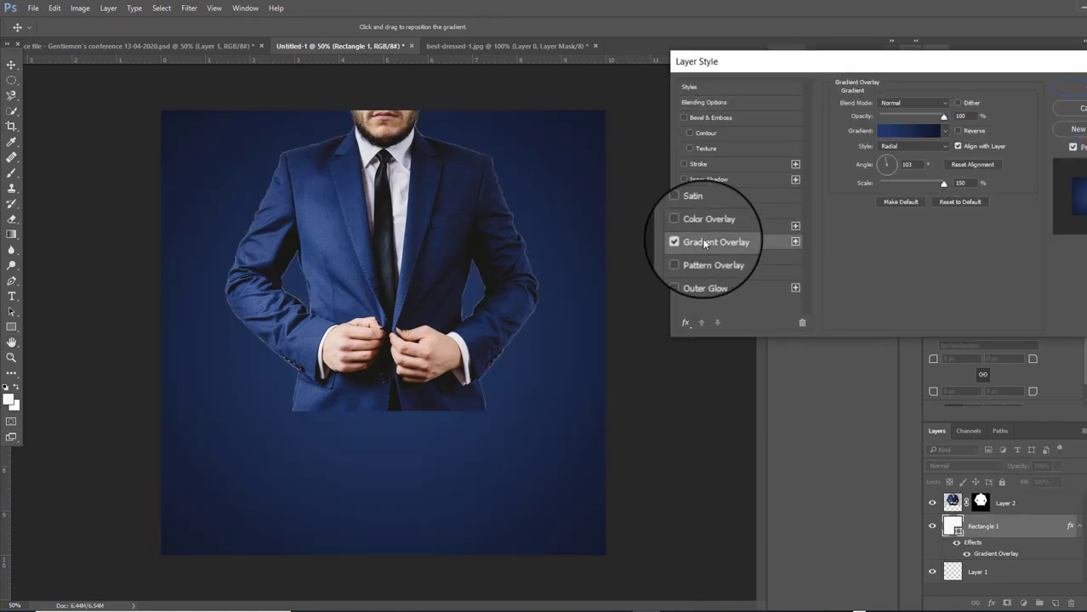
click(944, 132)
click(903, 157)
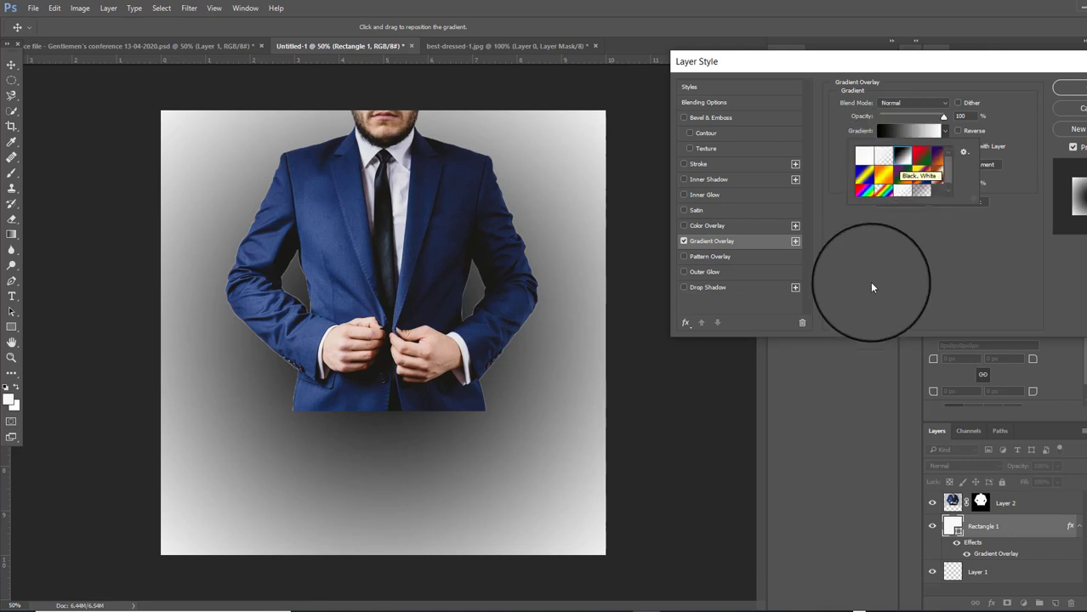
click(884, 263)
click(925, 148)
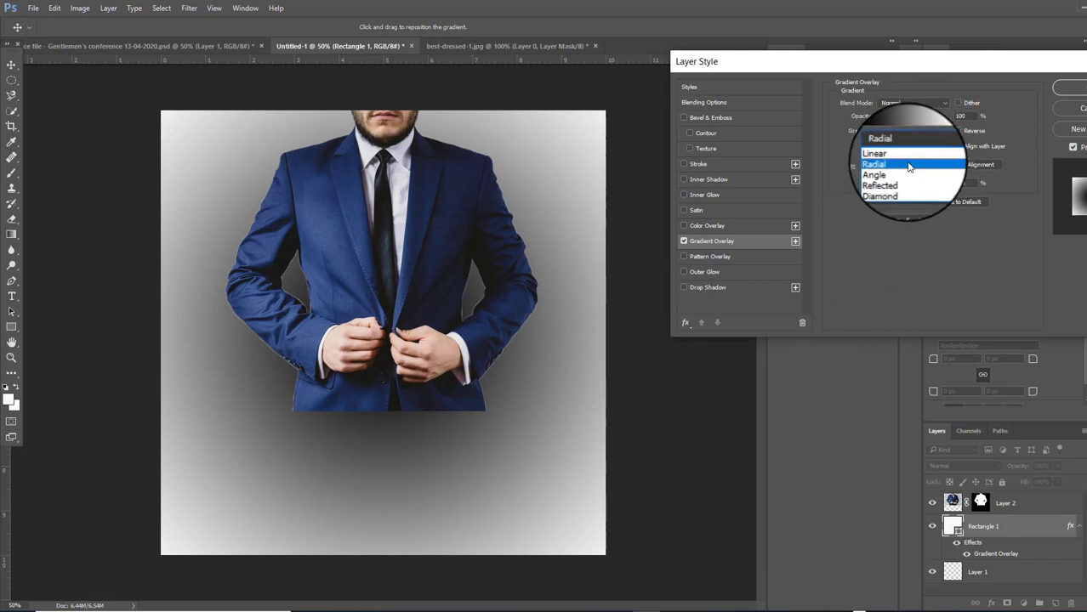
click(920, 148)
click(917, 148)
click(917, 148)
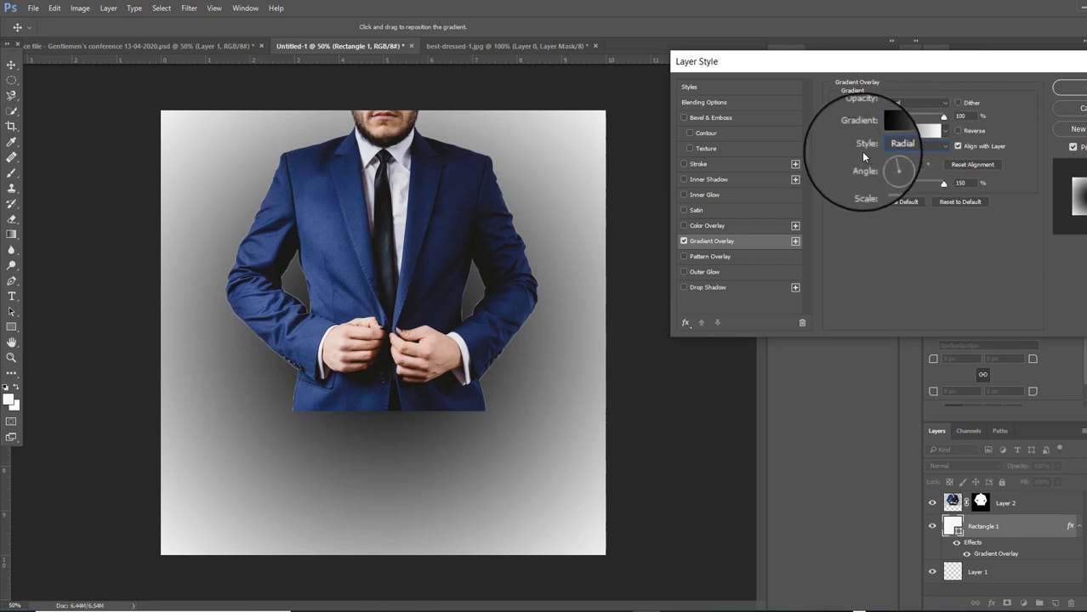
click(891, 147)
click(892, 166)
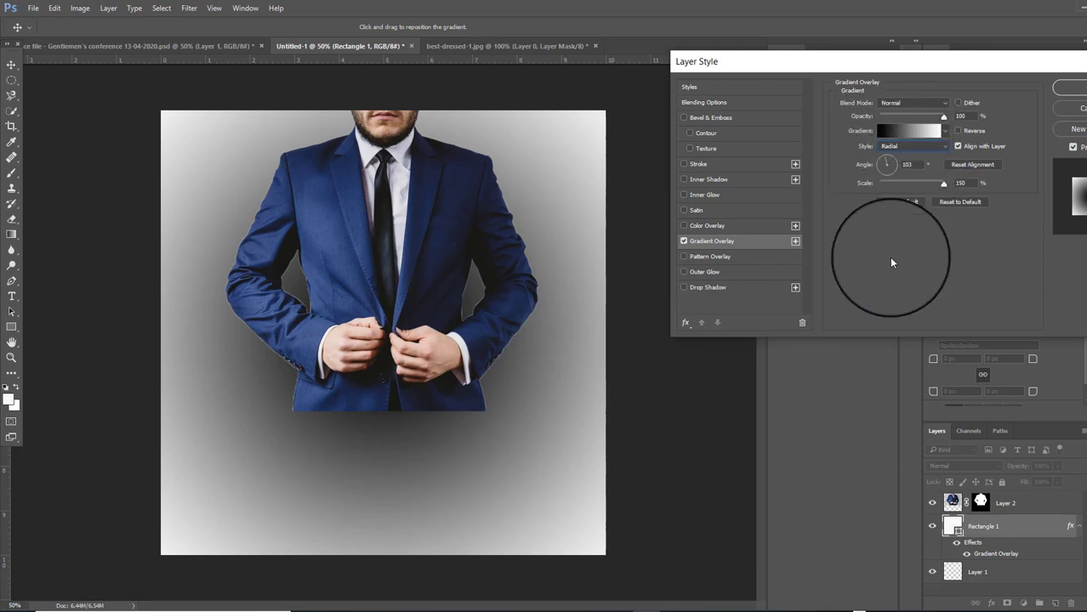
In the Gradient Editor, set the left stop to blue sampled from the jacket
click(912, 136)
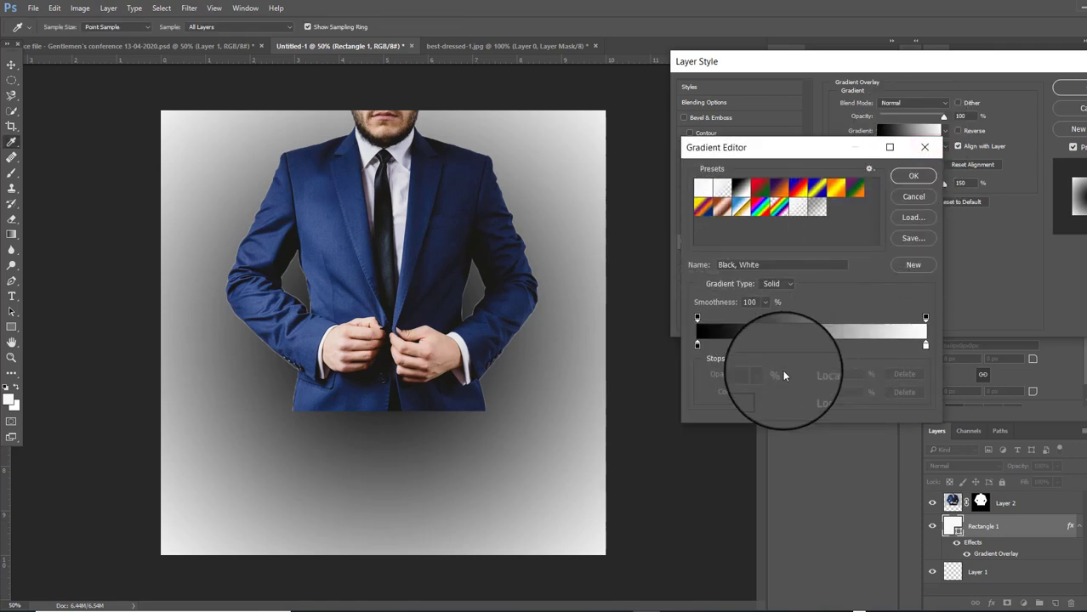
click(698, 345)
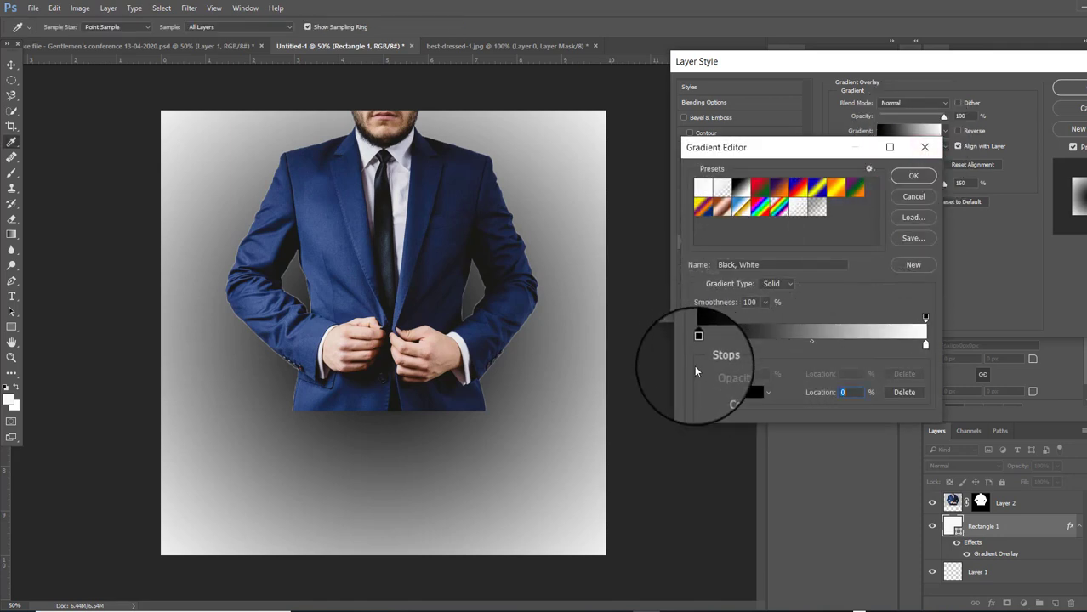
click(747, 392)
drag(506, 370, 363, 223)
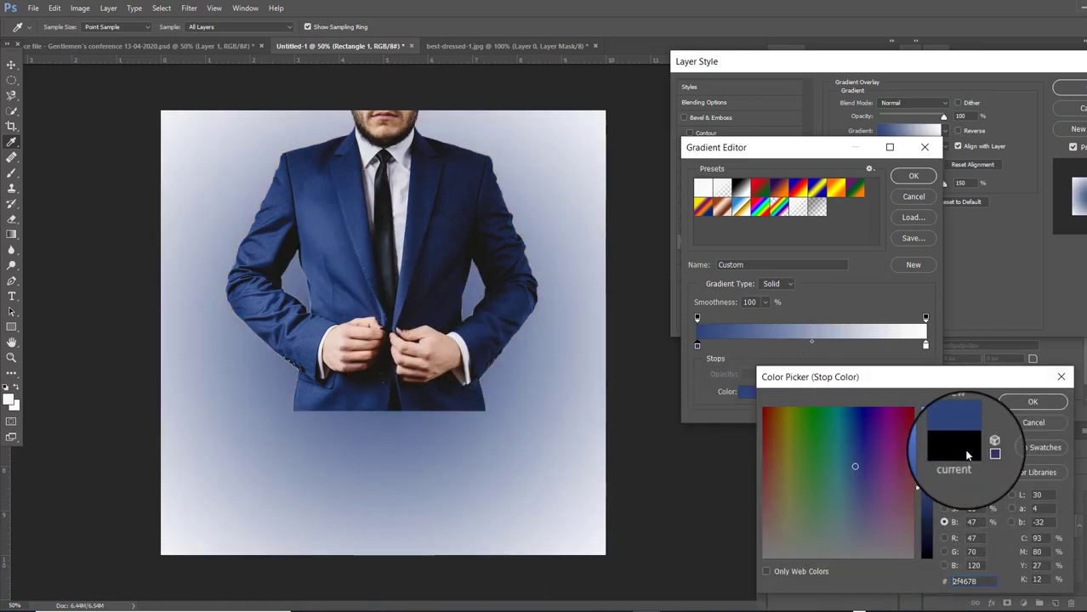
click(1008, 410)
Set the right stop to dark navy sampled from the jacket and apply the gradient
click(925, 345)
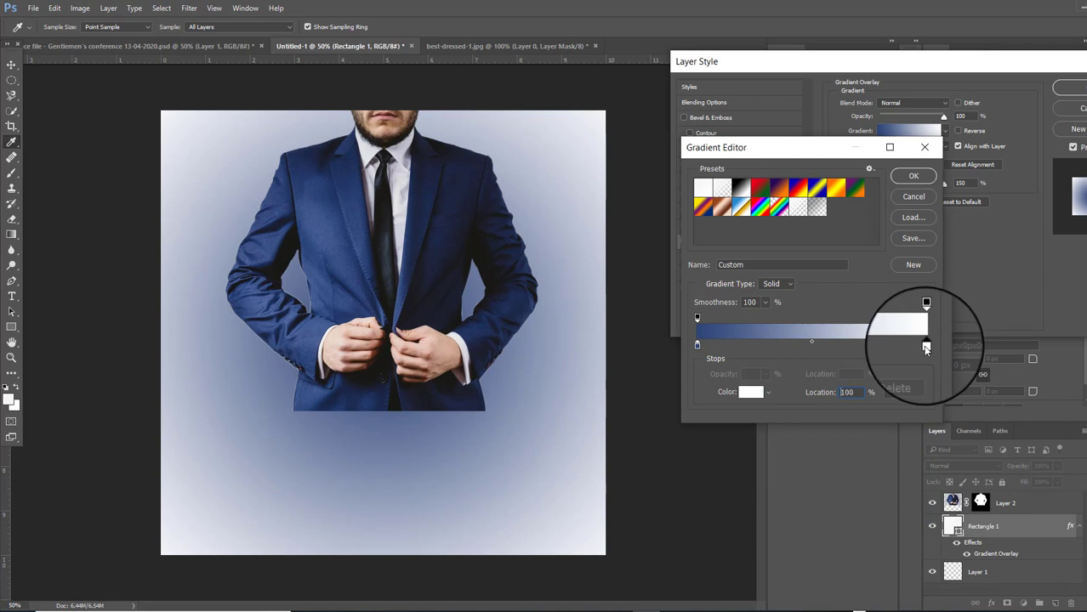
click(746, 392)
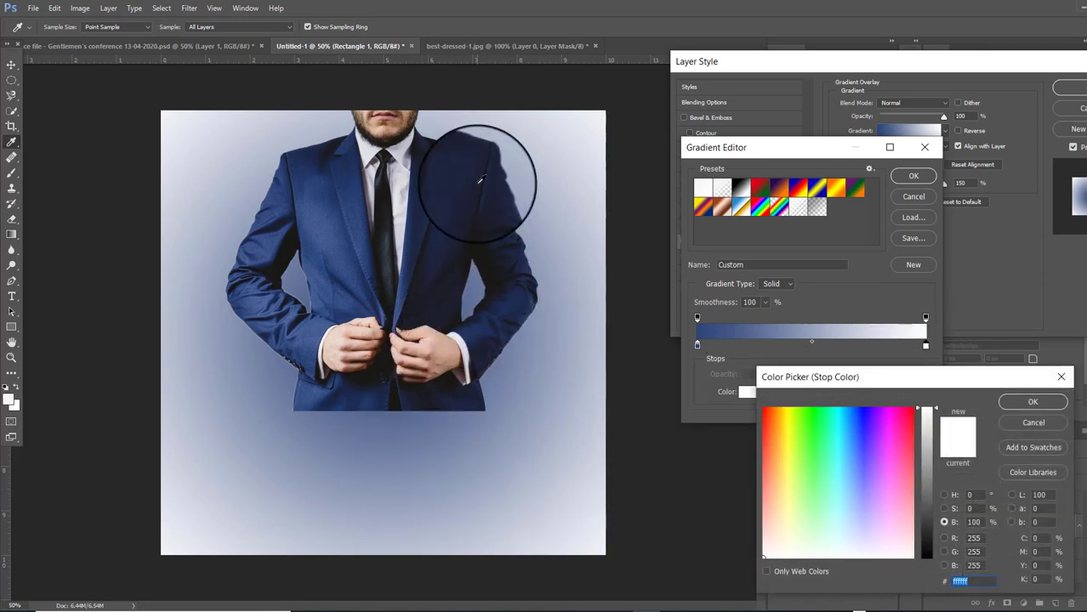
click(476, 182)
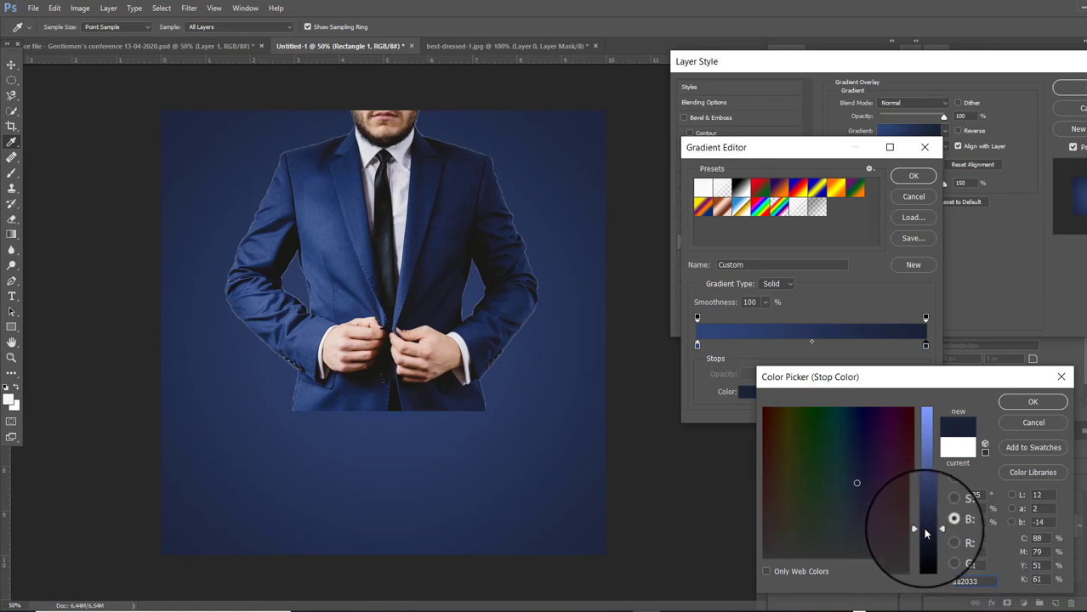
click(1015, 406)
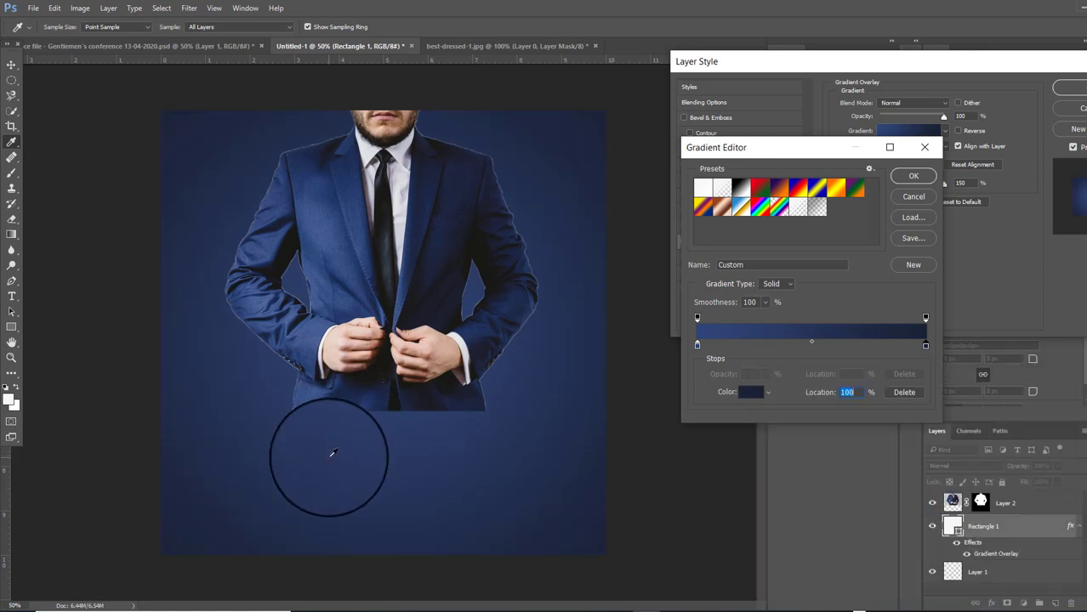
click(913, 176)
click(1070, 87)
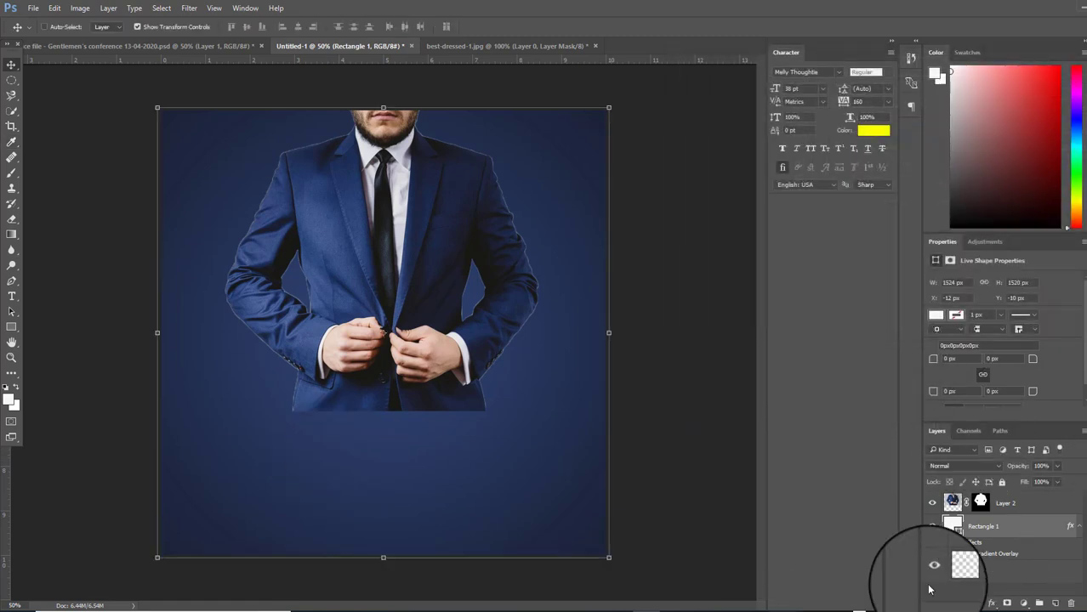
On a new layer, type yellow 'Gentlemen's' below the jacket
click(1077, 526)
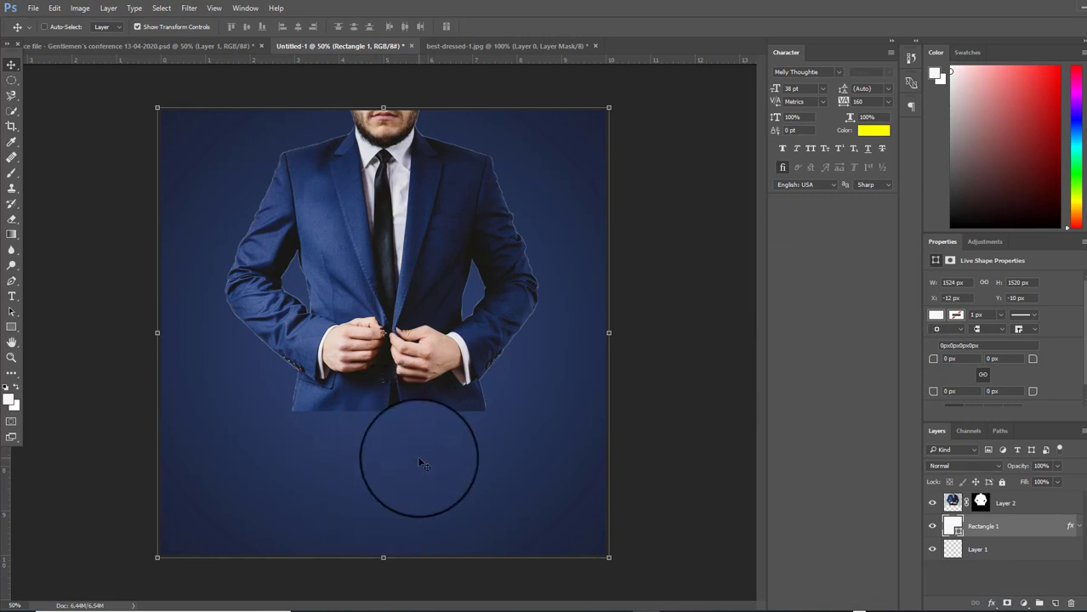
click(1054, 602)
click(12, 296)
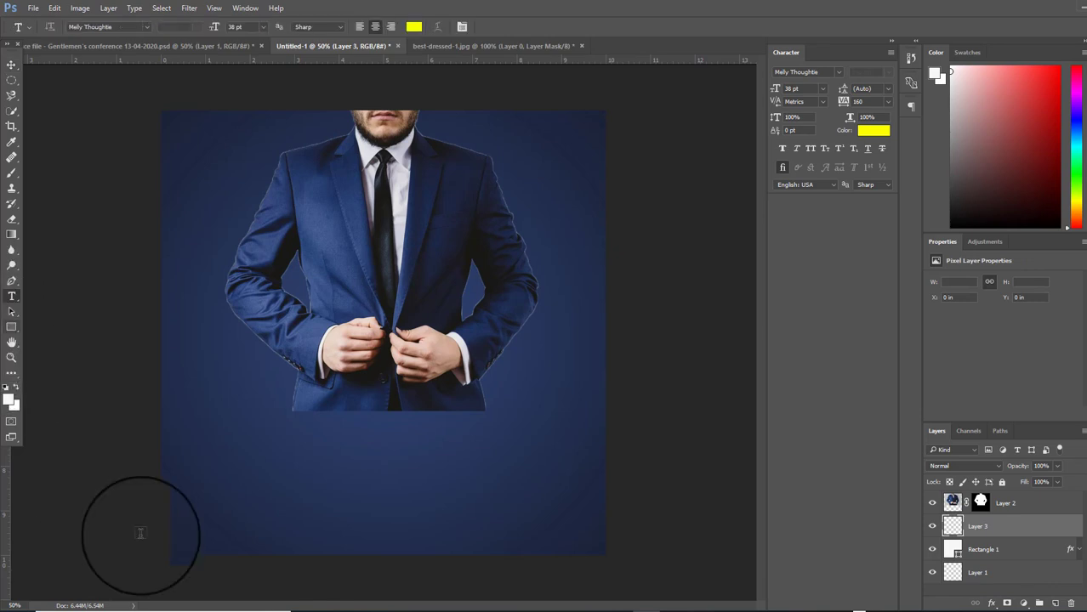
click(296, 451)
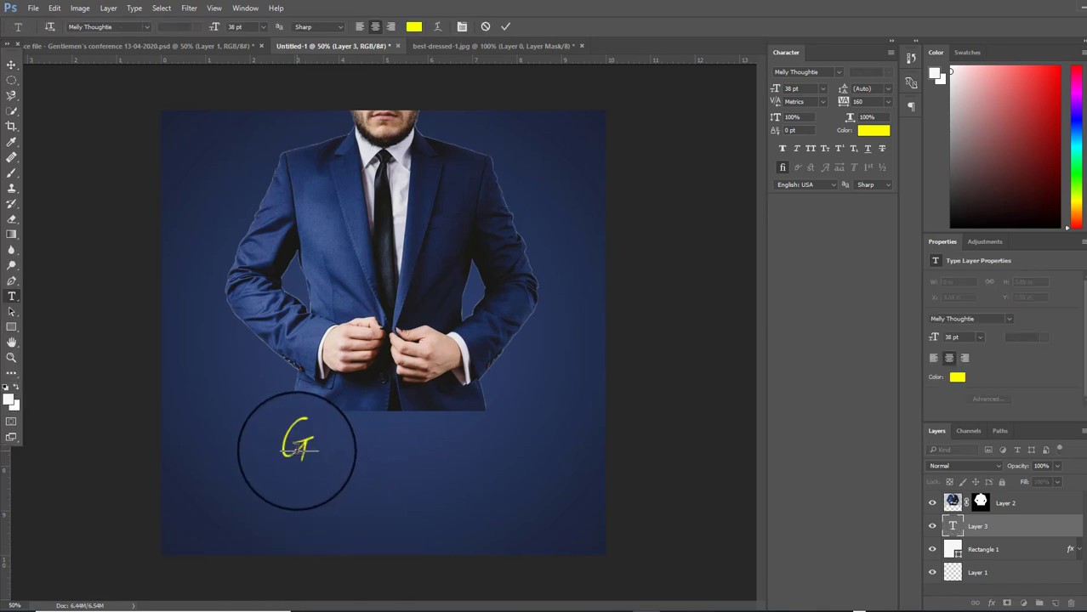
text(Gen)
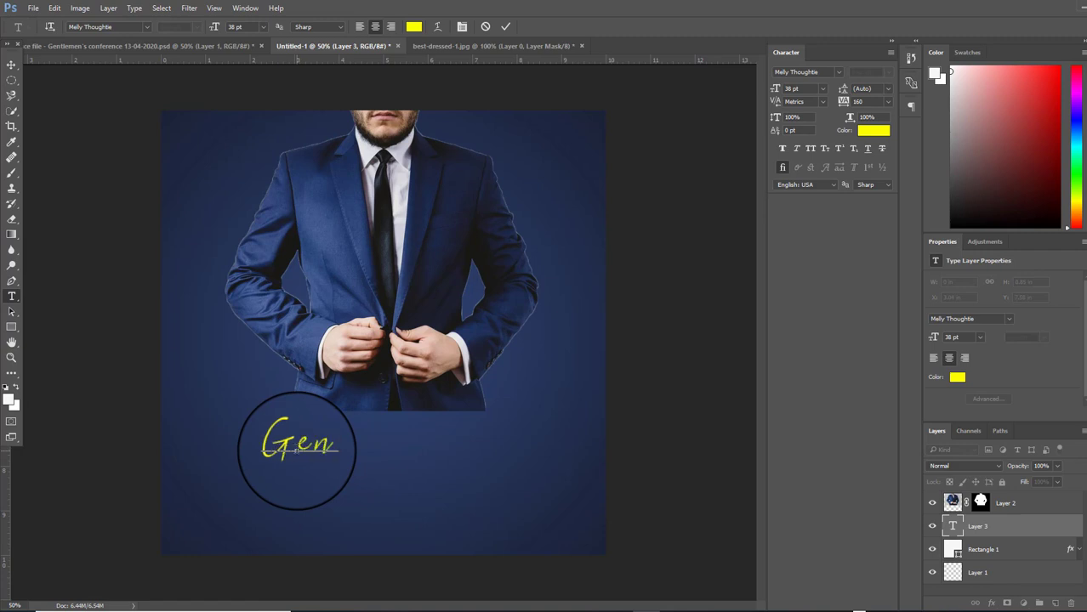
text(tleme)
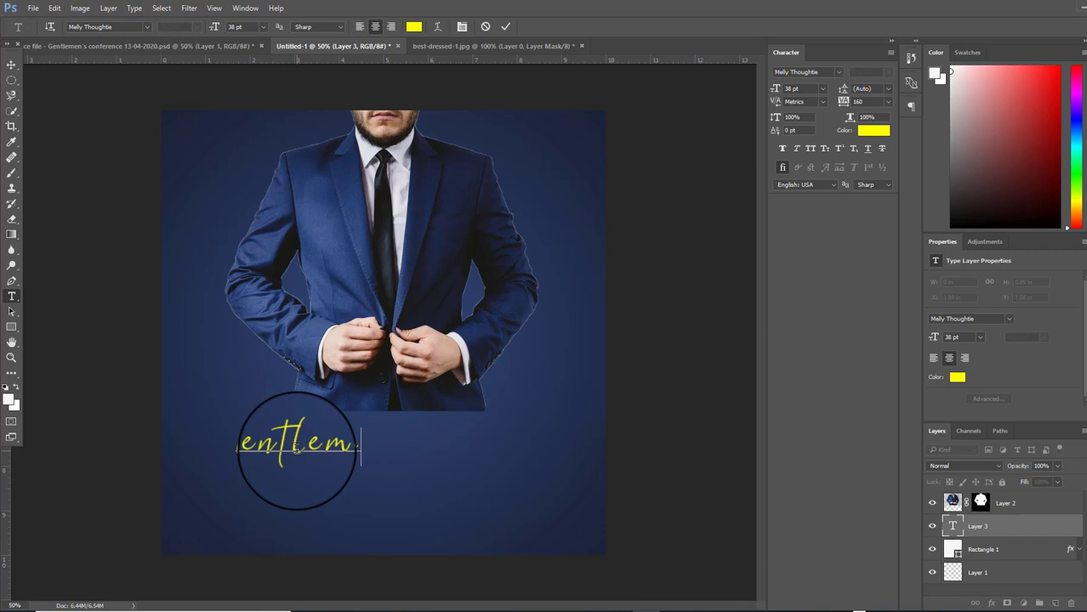
text(n's)
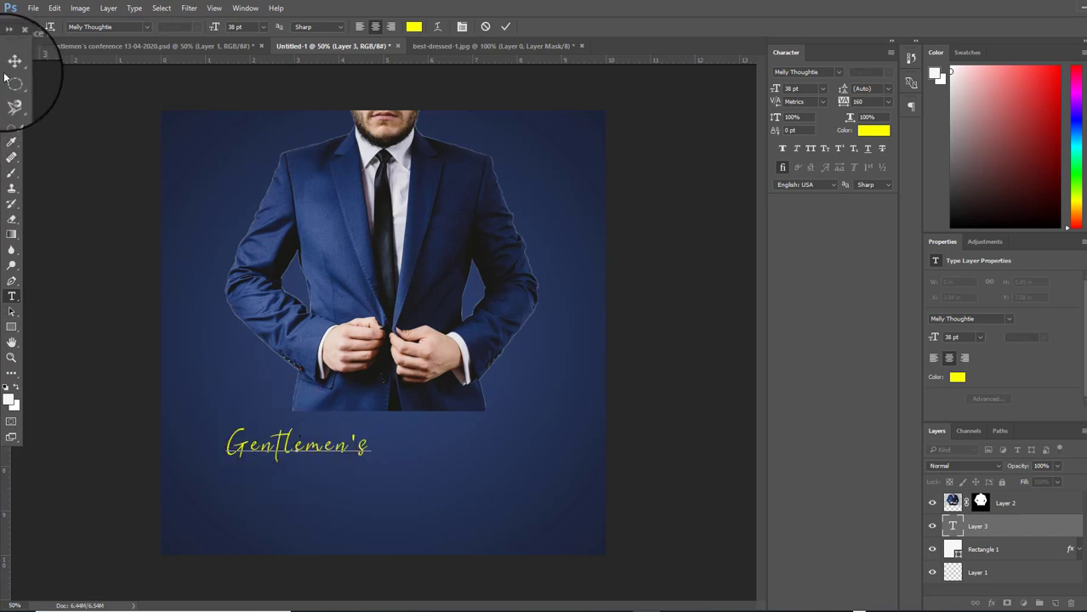
click(12, 65)
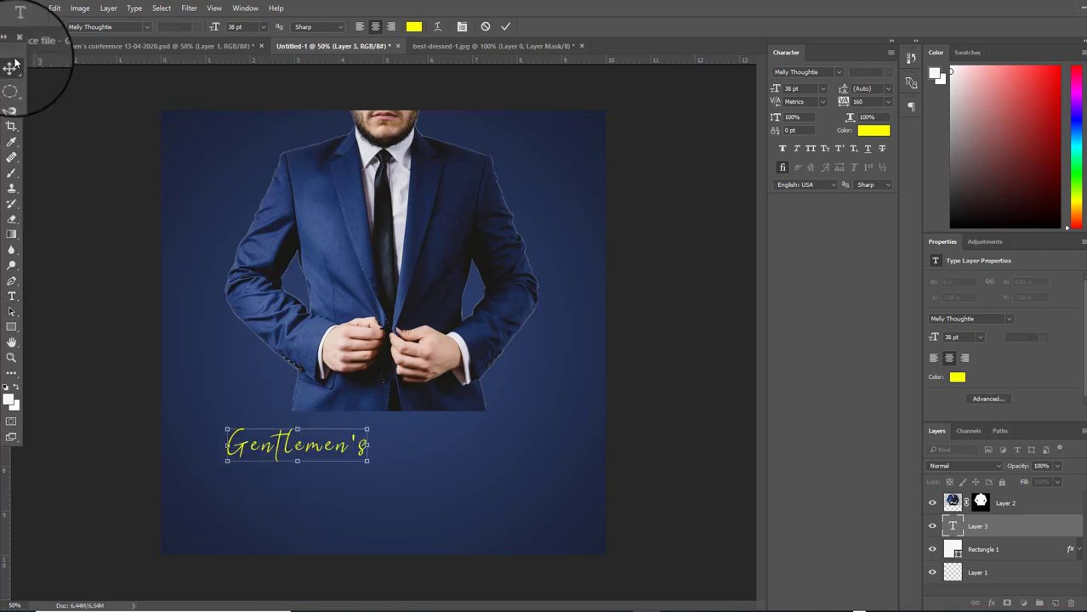
Set Gentlemen's in Citul, enlarge and reposition it, and put the suit layer beneath it
click(837, 72)
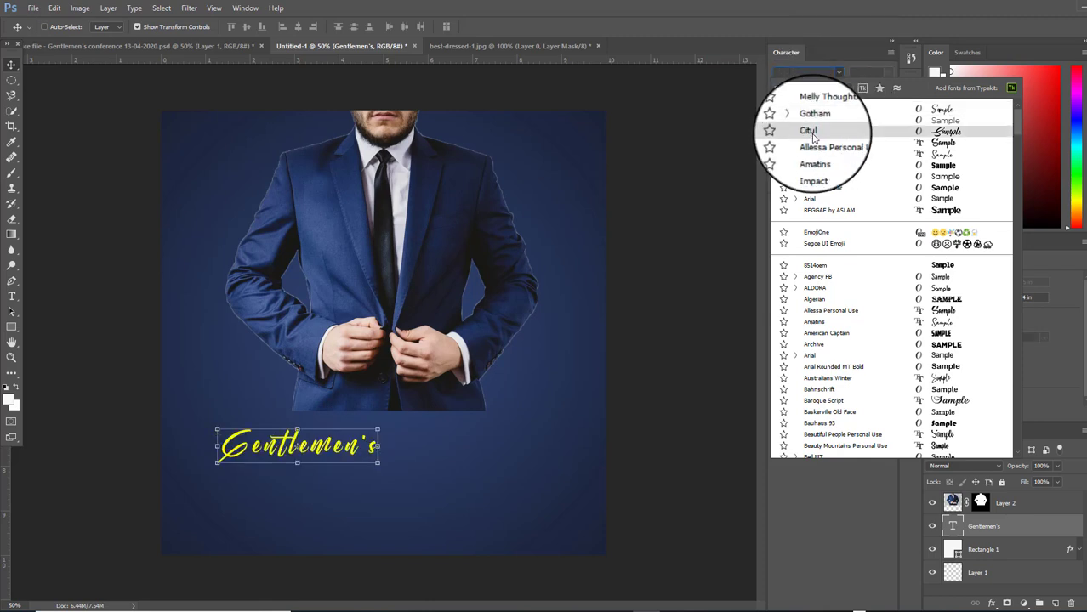
click(809, 131)
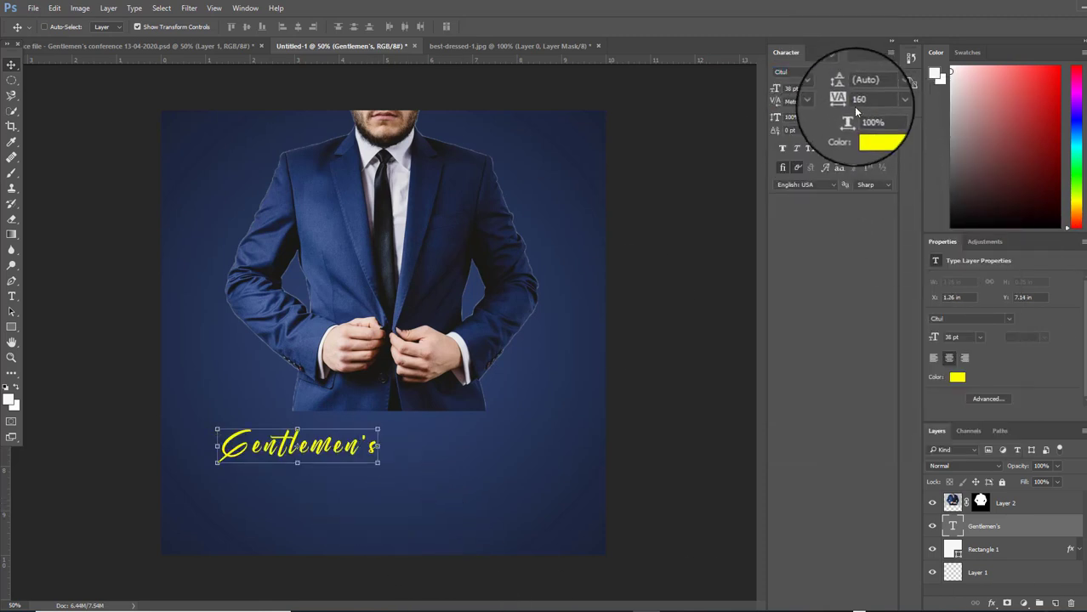
drag(775, 88, 815, 108)
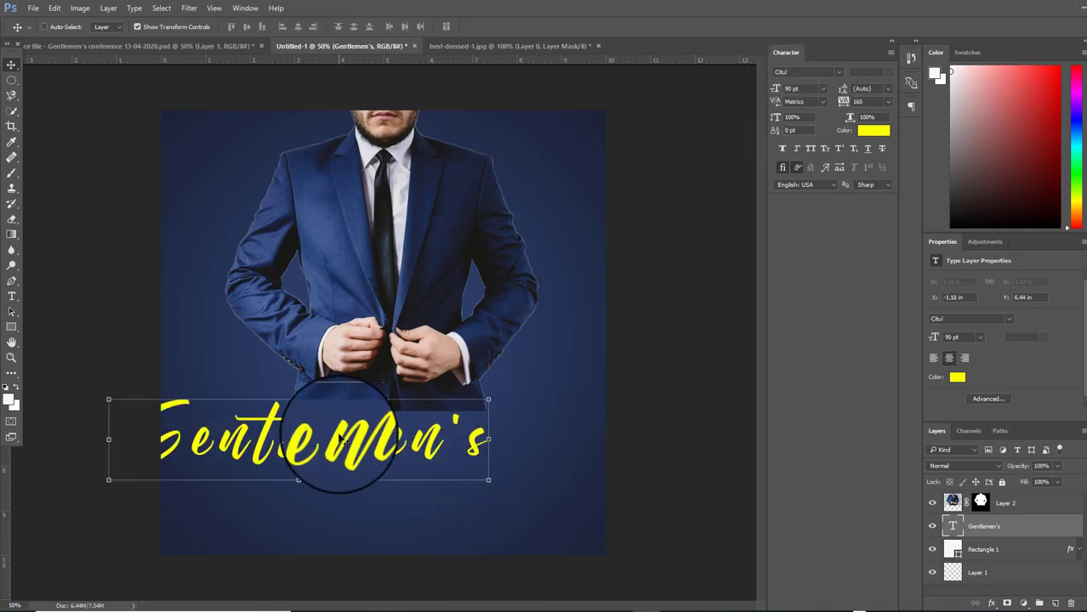
drag(347, 450, 432, 428)
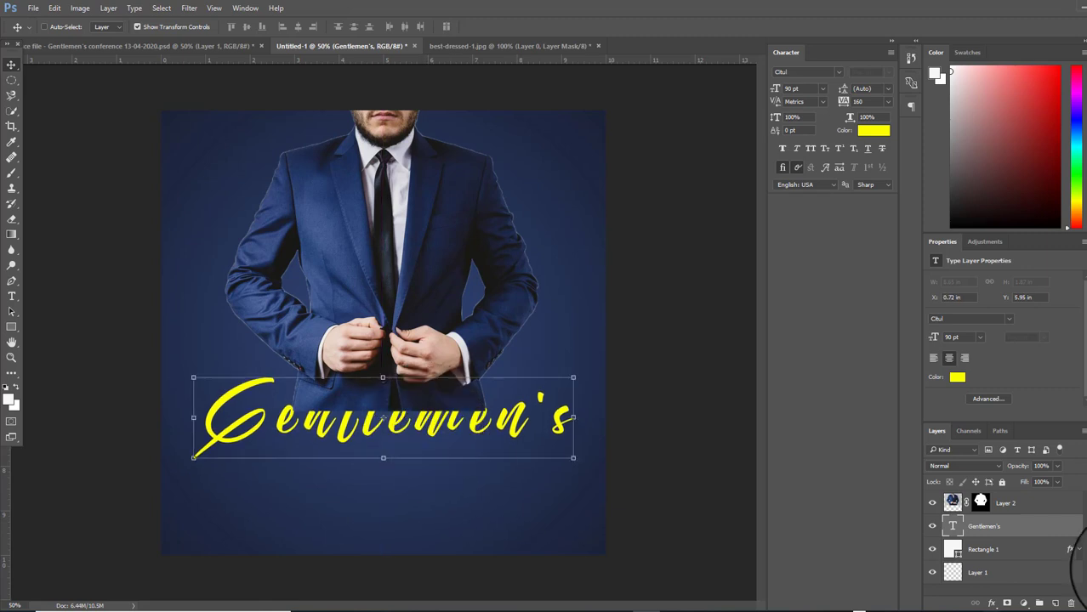
click(1050, 506)
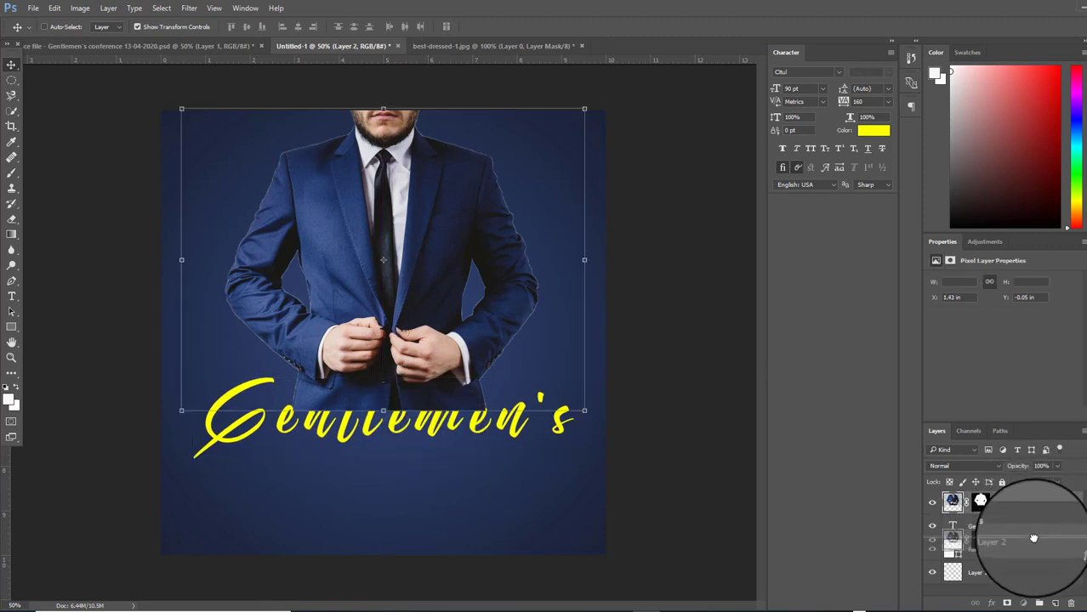
drag(1033, 538, 1015, 541)
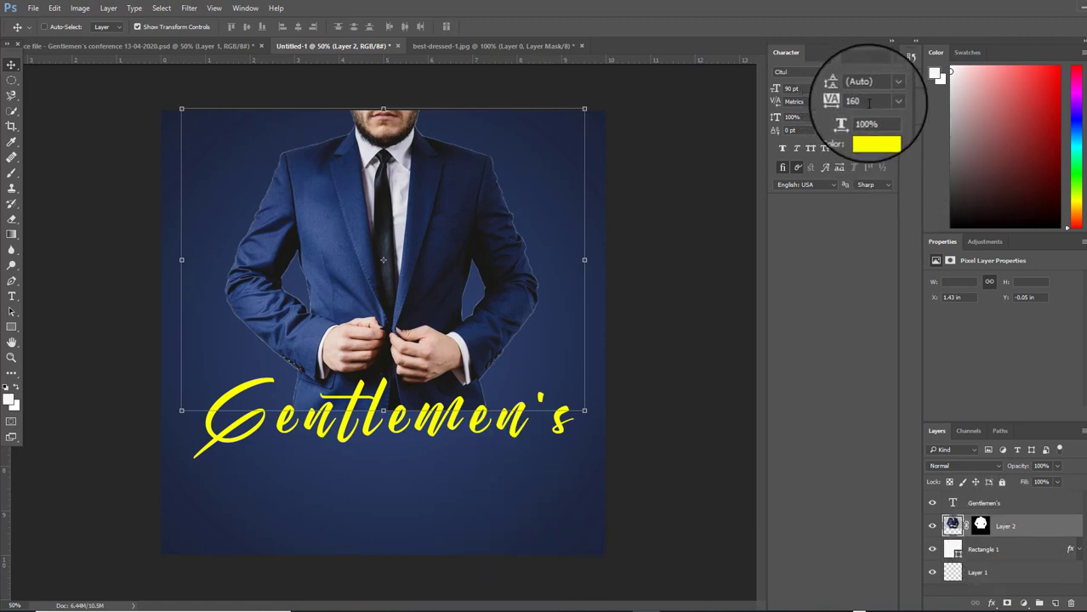
Reset the title's tracking to 0, enlarge it to 103 pt, and reposition it
click(860, 101)
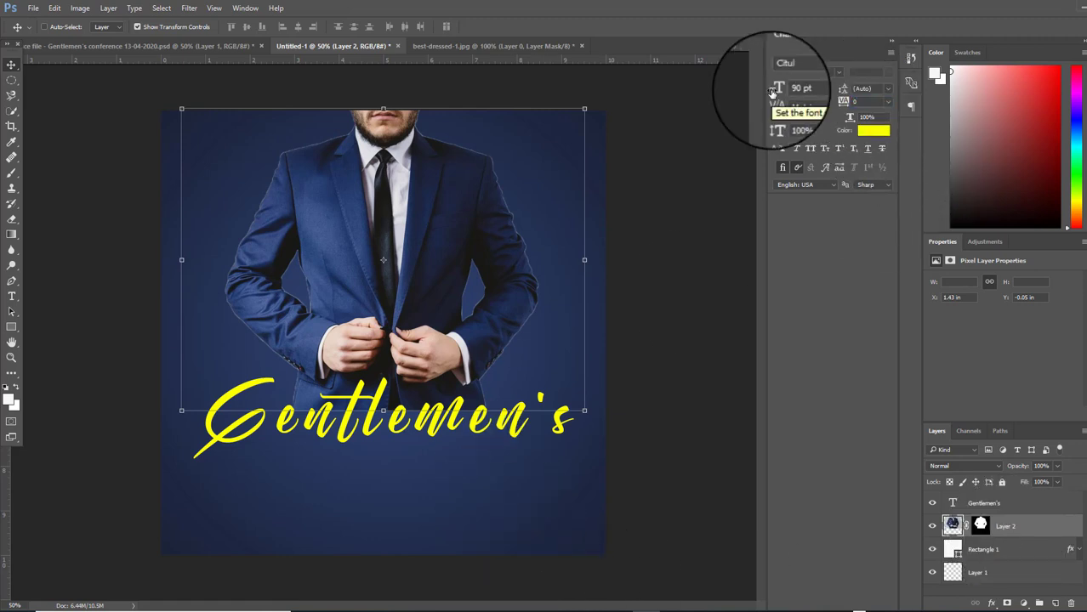
click(1027, 504)
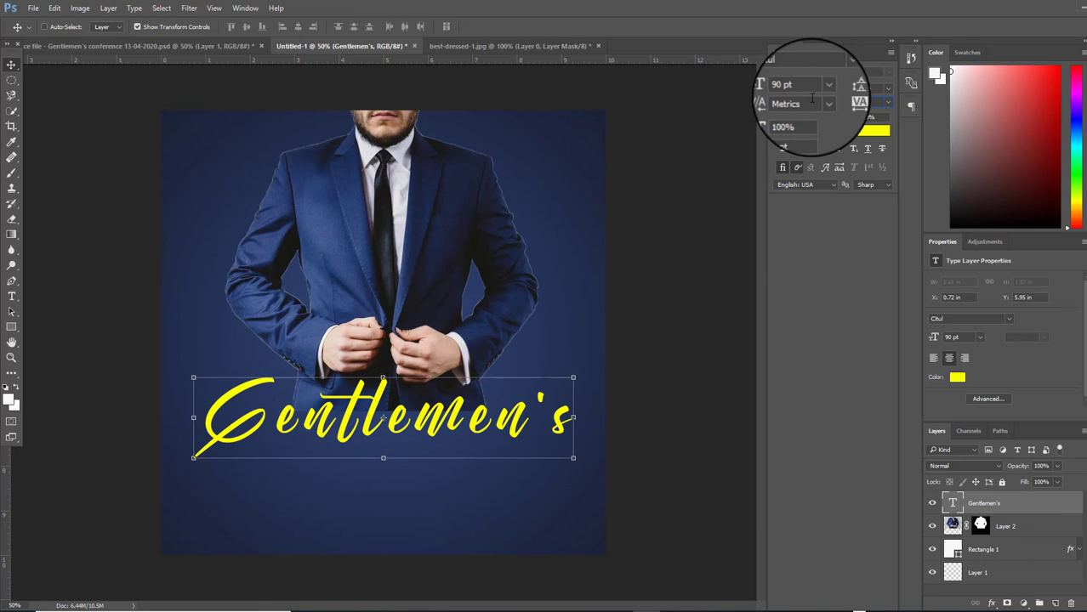
text(0)
key(Return)
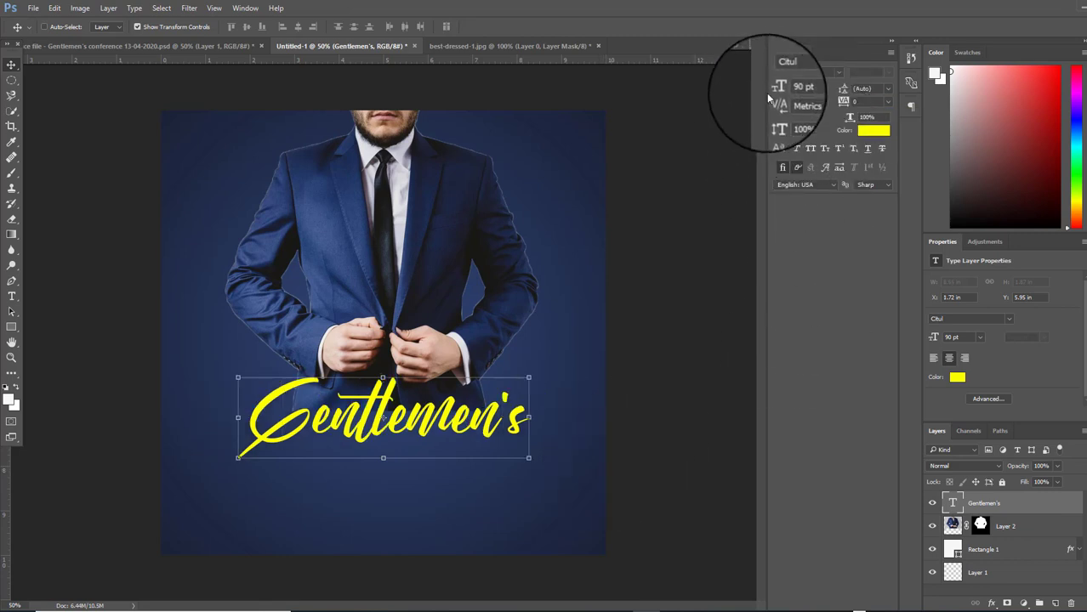
drag(775, 90, 783, 91)
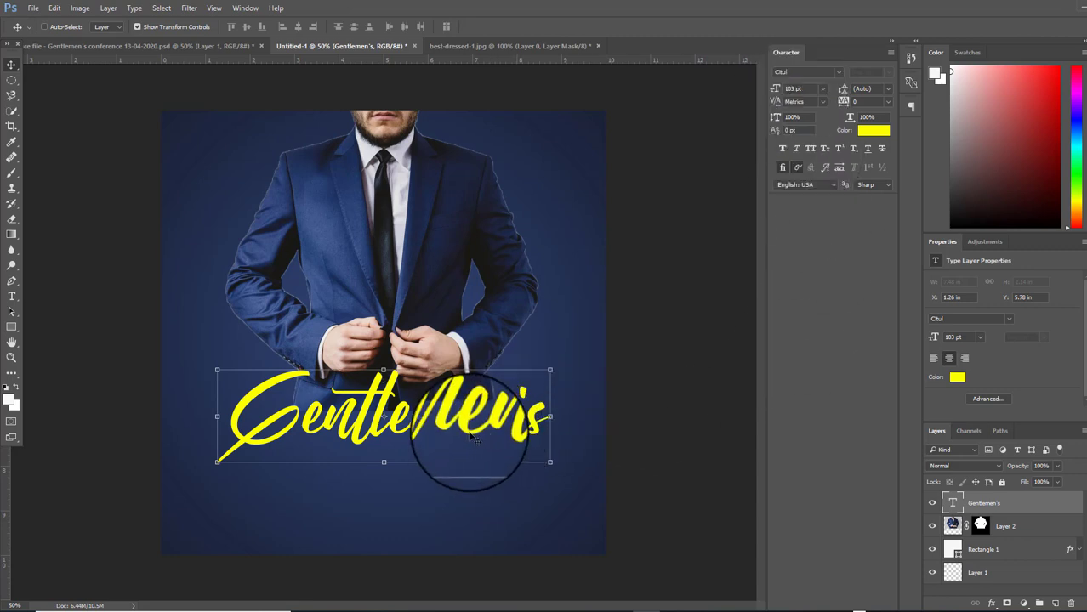
drag(465, 427, 468, 418)
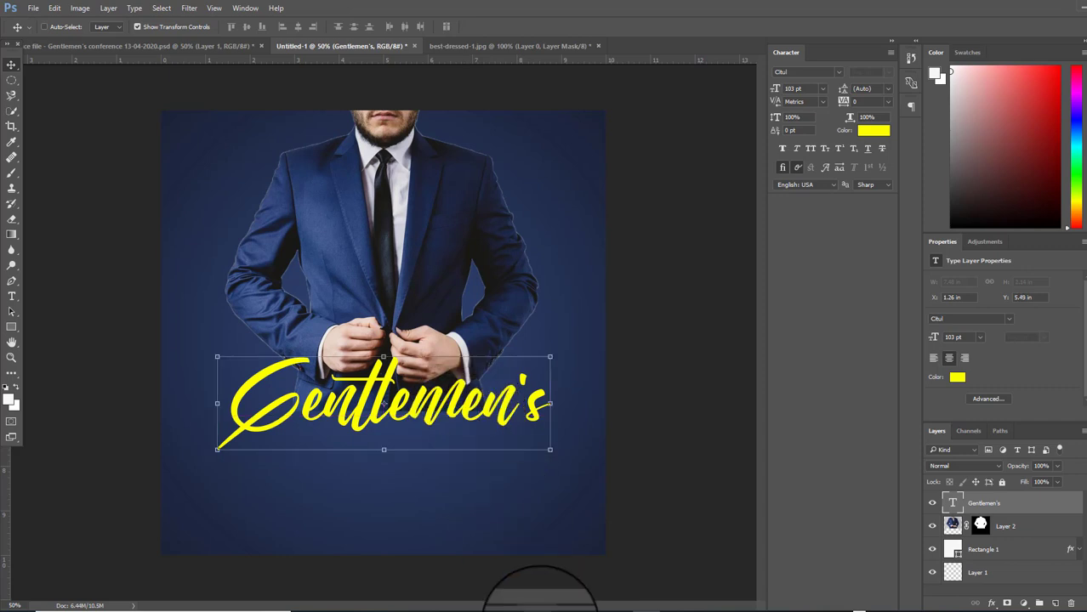
Recolour the Gentlemen's title dark navy #182038, sampled from the suit and slightly darkened
click(957, 378)
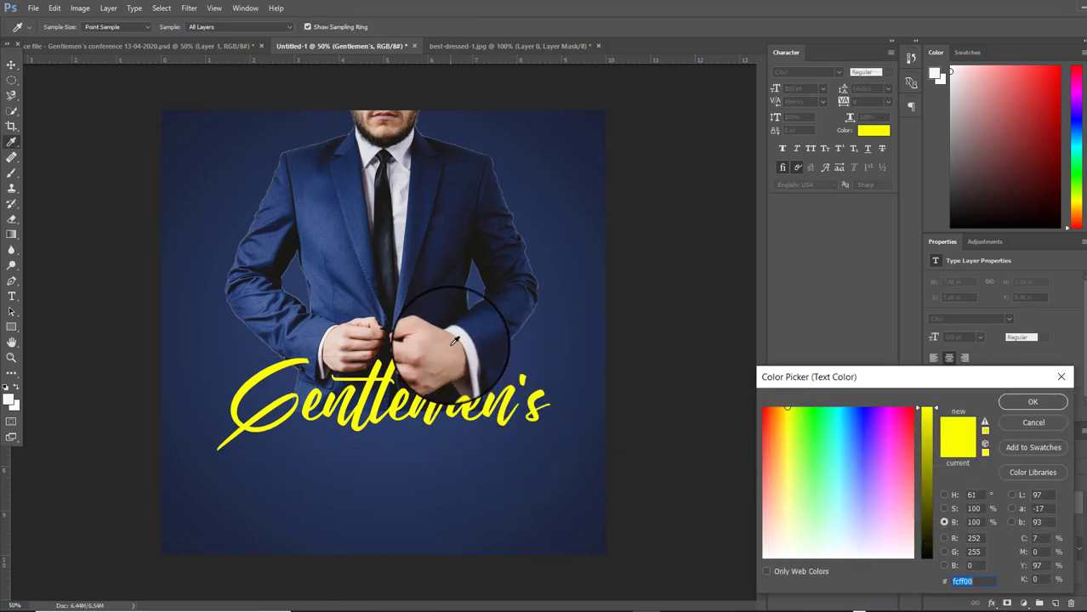
click(414, 224)
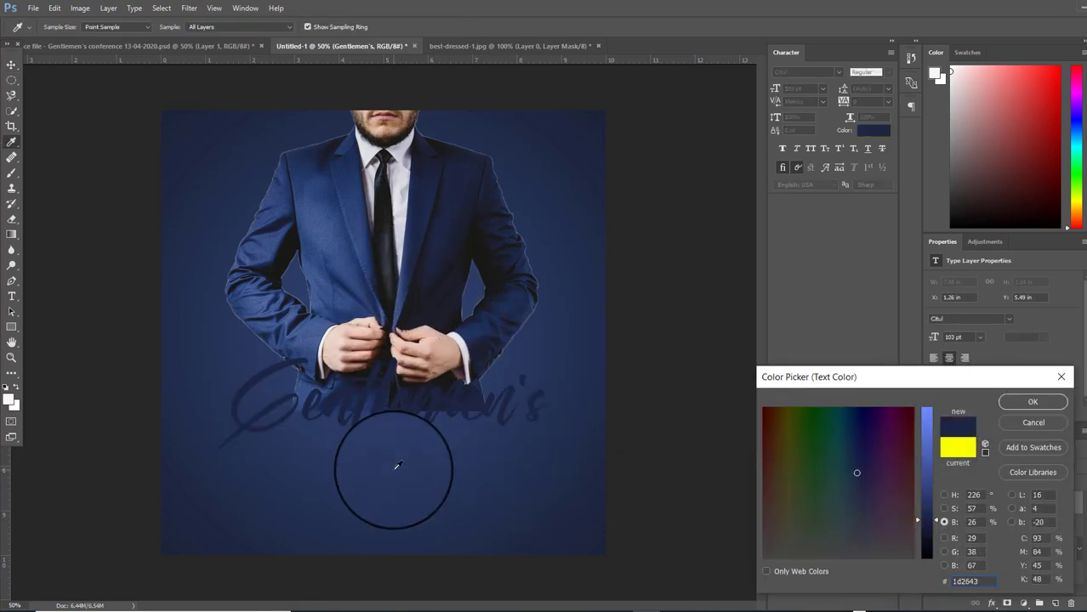
click(922, 524)
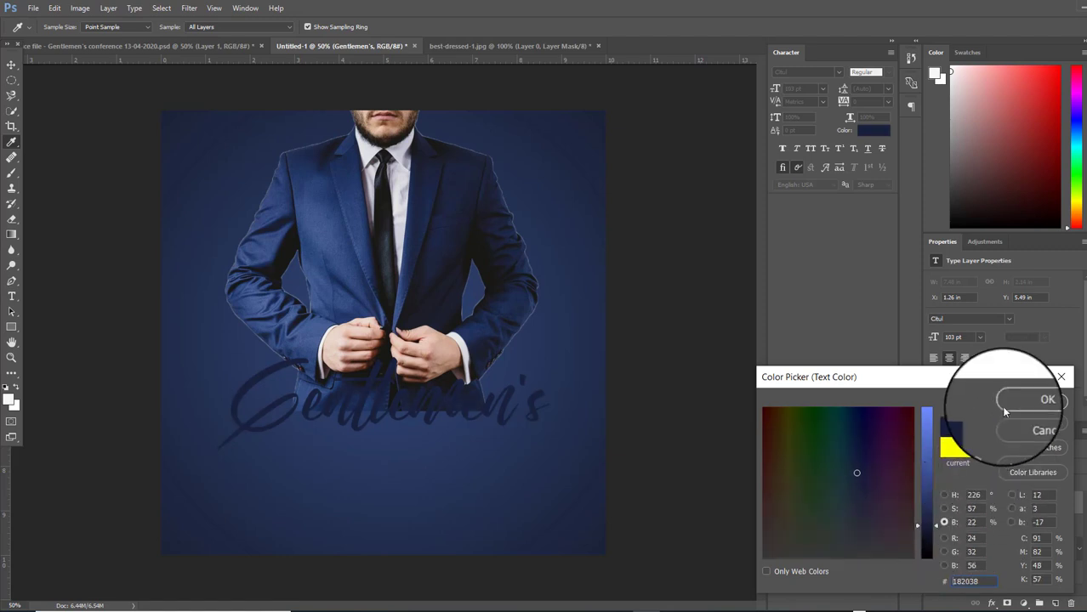
click(1047, 400)
key(v)
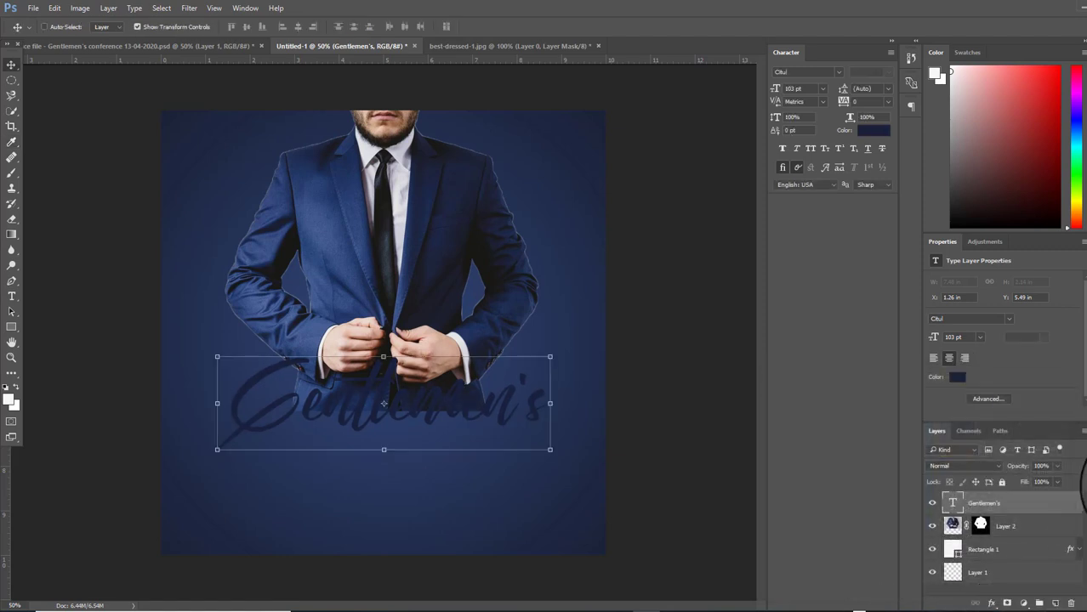
Give the Gentlemen's title a white 5 px outside Stroke layer style
double_click(1073, 507)
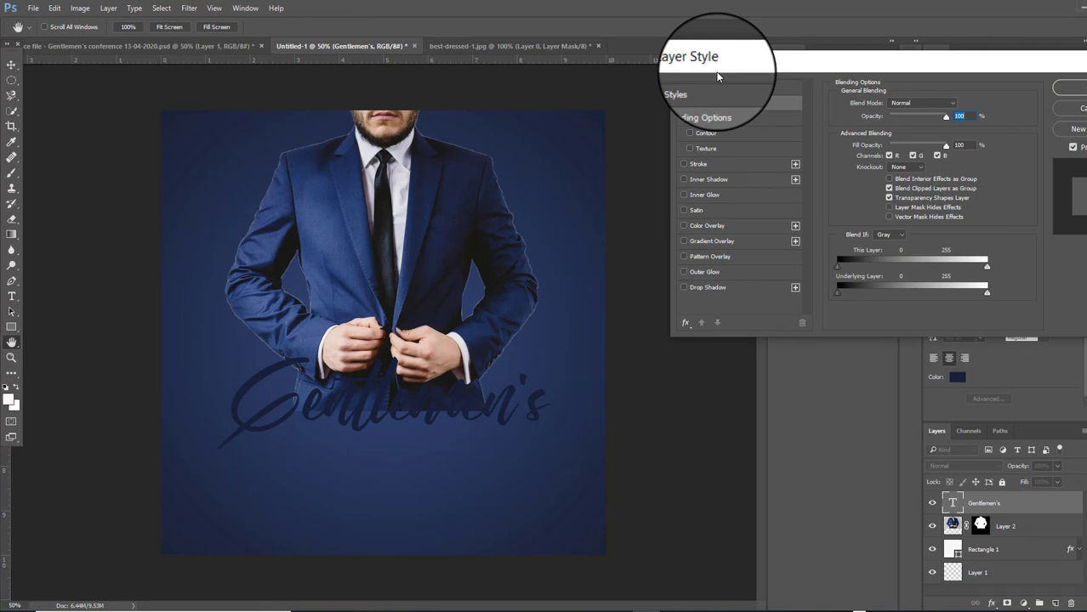
click(704, 164)
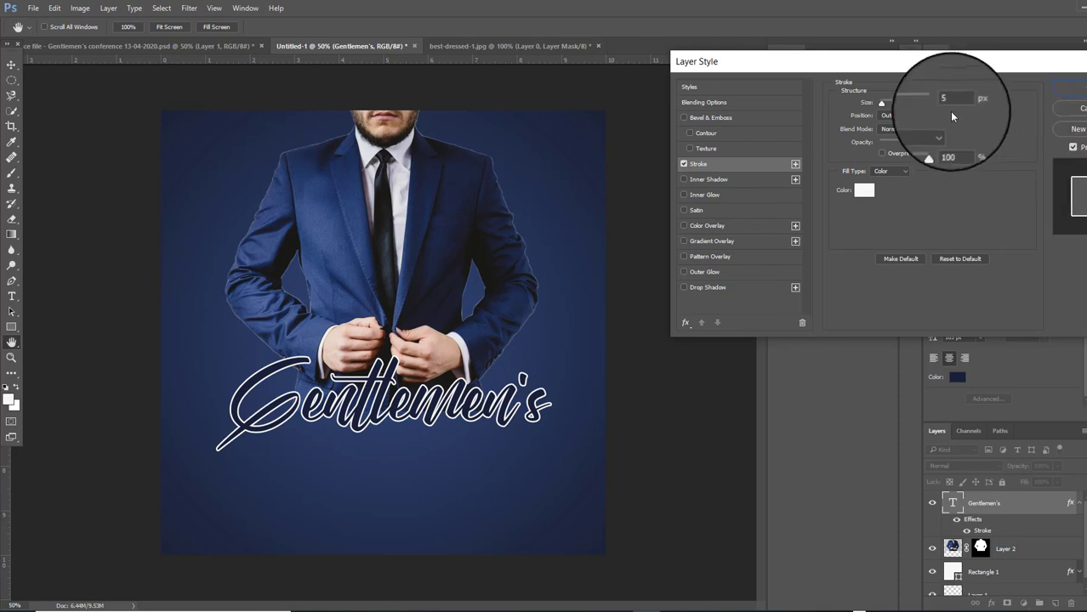
click(1073, 95)
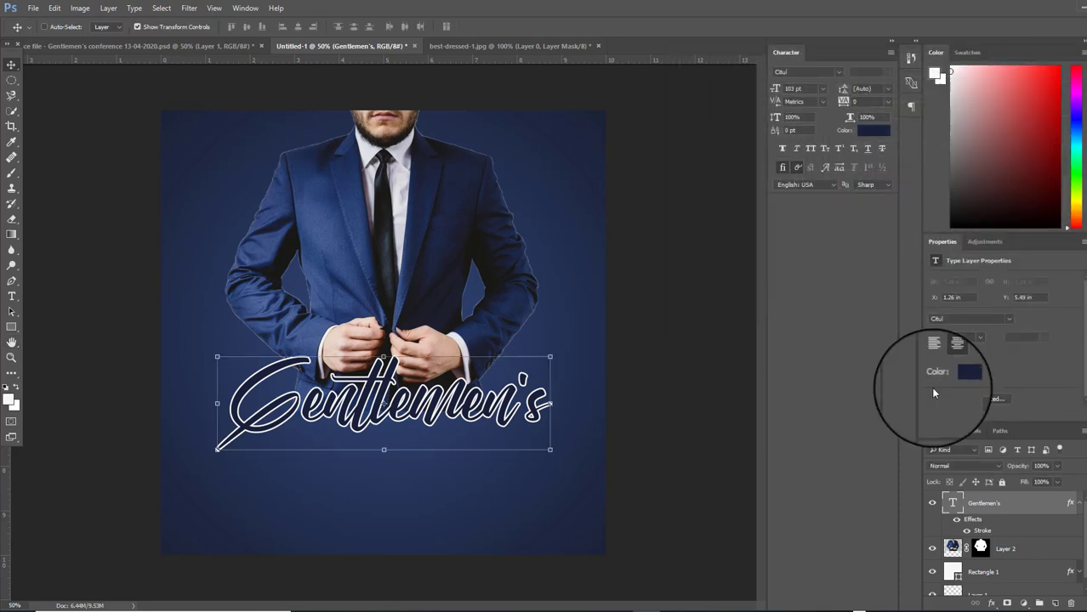
Nudge the Gentlemen's title up three steps
click(1079, 502)
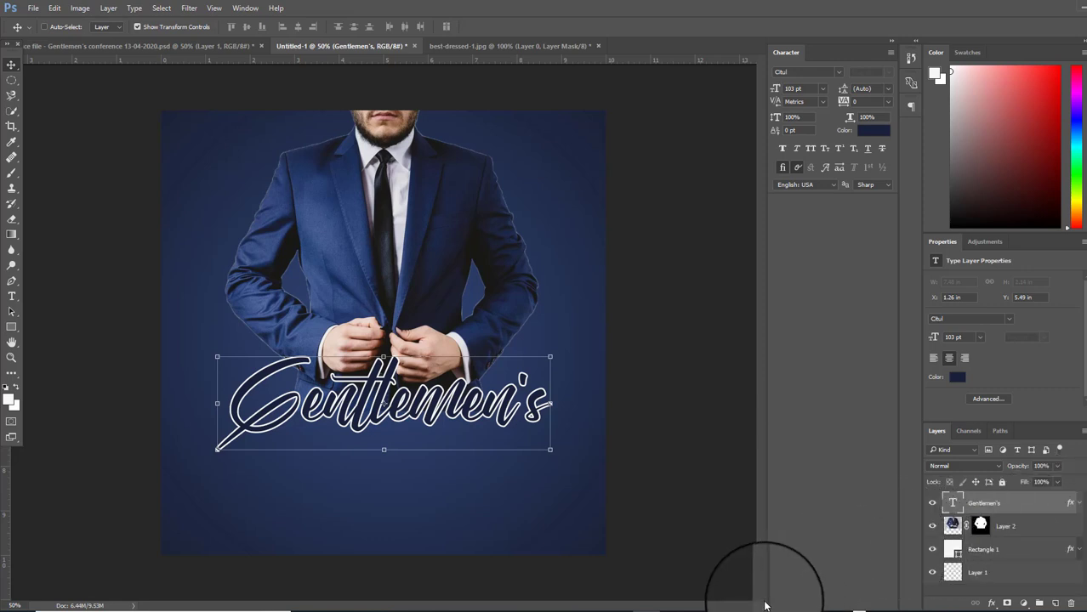
key(Up)
key(Up)
key(Up)
key(Up)
key(Up)
key(Up)
key(Up)
key(Up)
key(Up)
key(Up)
key(Up)
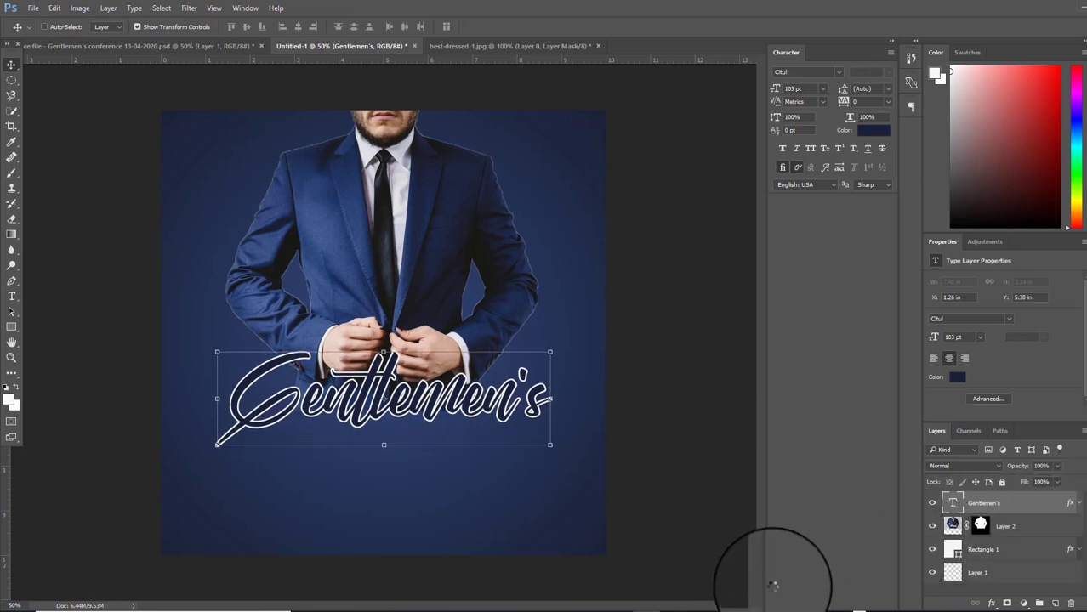
key(Up)
key(Up)
key(Up)
key(Up)
key(Up)
key(Up)
key(Up)
key(Up)
key(Up)
key(Up)
key(Up)
key(Up)
key(Up)
key(Up)
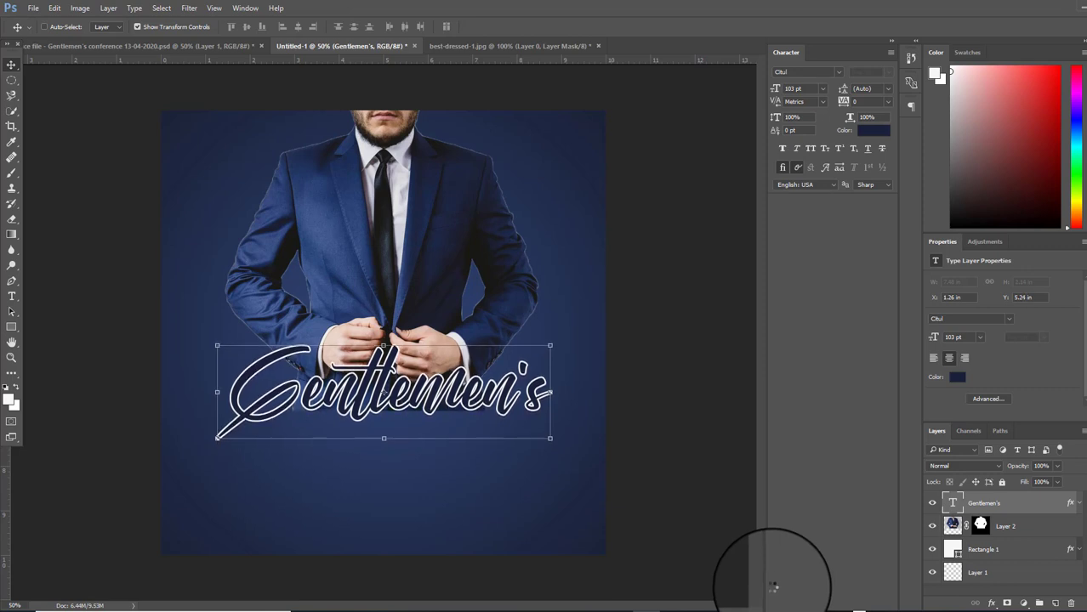
key(Up)
key(Up)
key(Up)
key(Up)
key(Up)
key(Up)
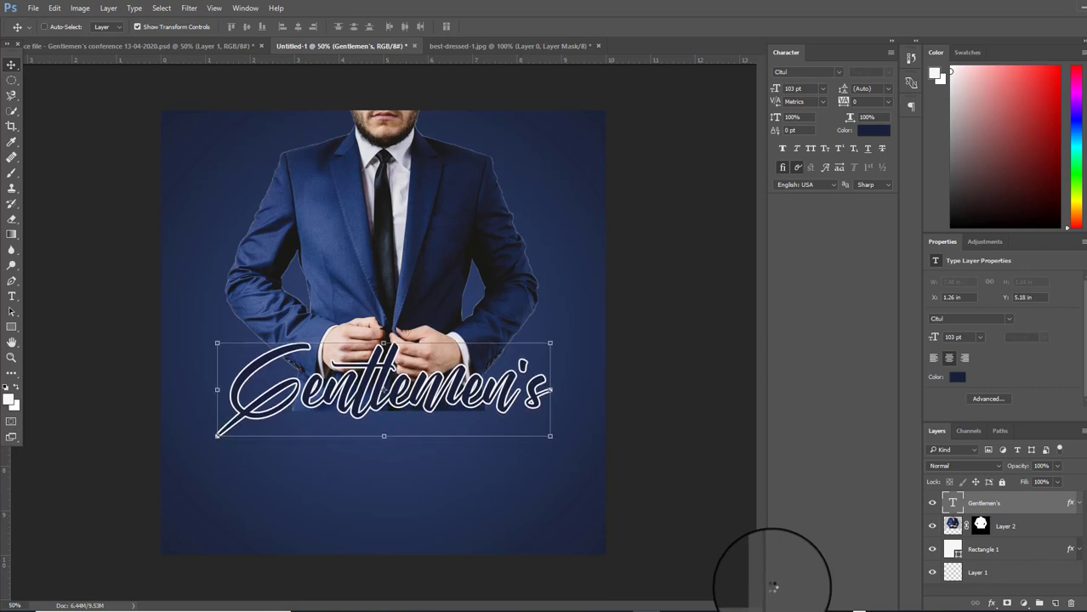
Duplicate Layer 2 and clip the copy to the Gentlemen's text layer placed beneath it
click(1062, 533)
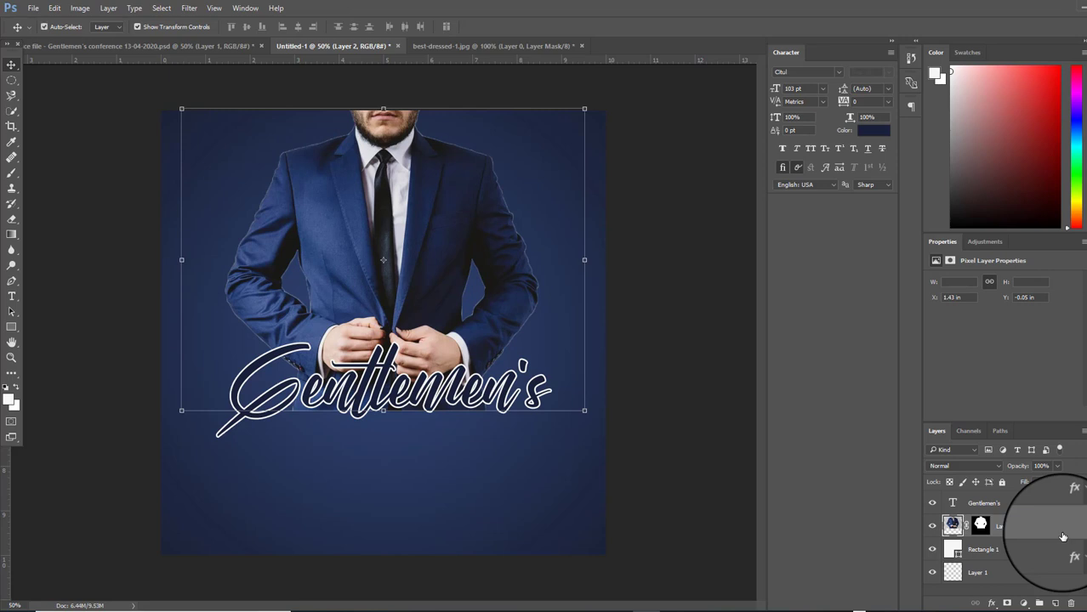
key(ctrl+j)
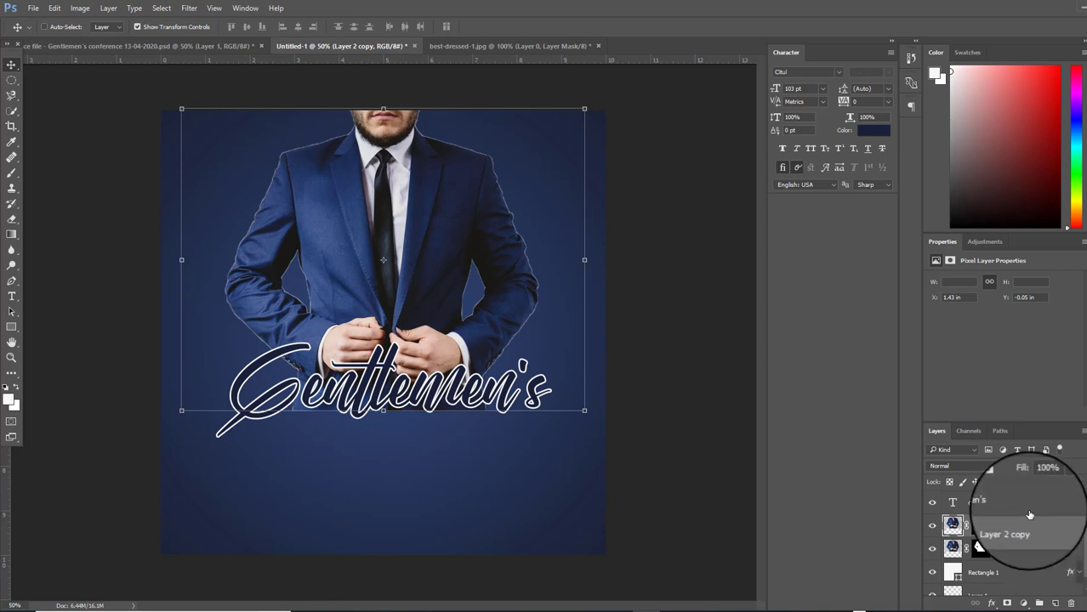
click(1027, 505)
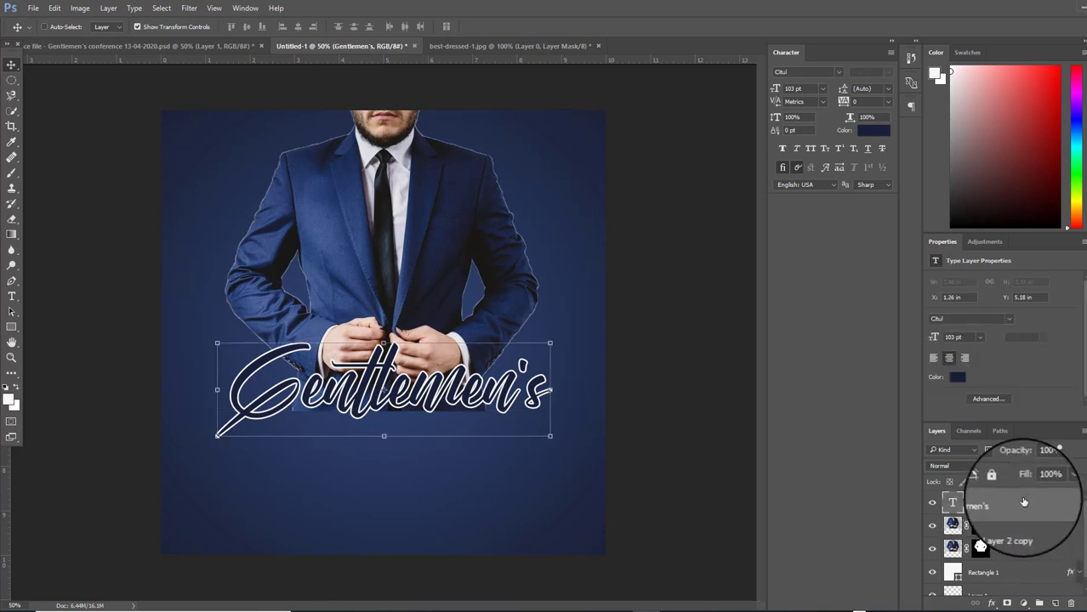
drag(1022, 504, 1021, 534)
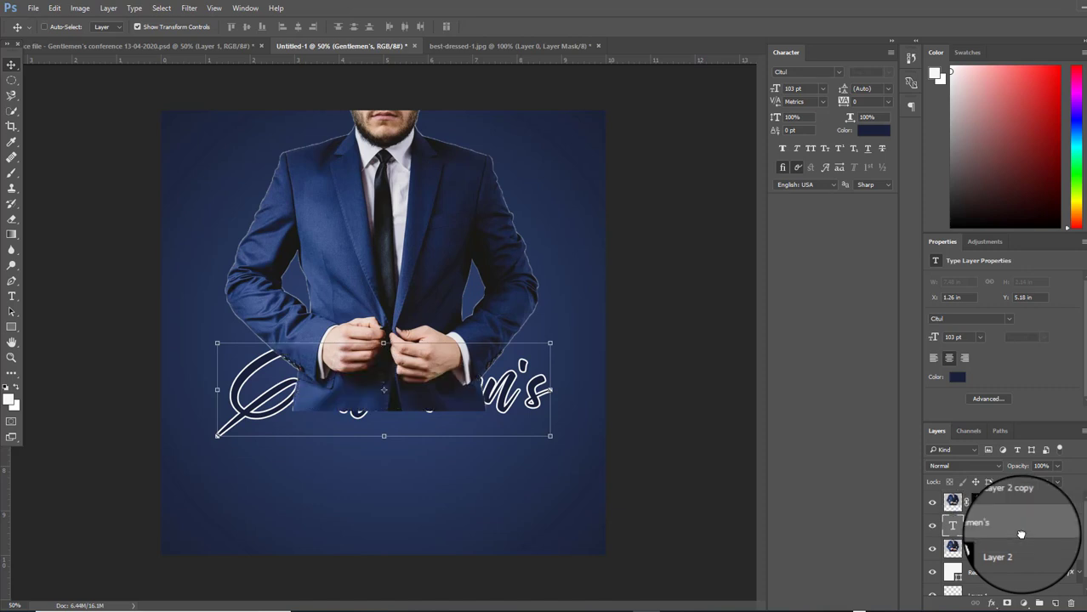
click(1052, 505)
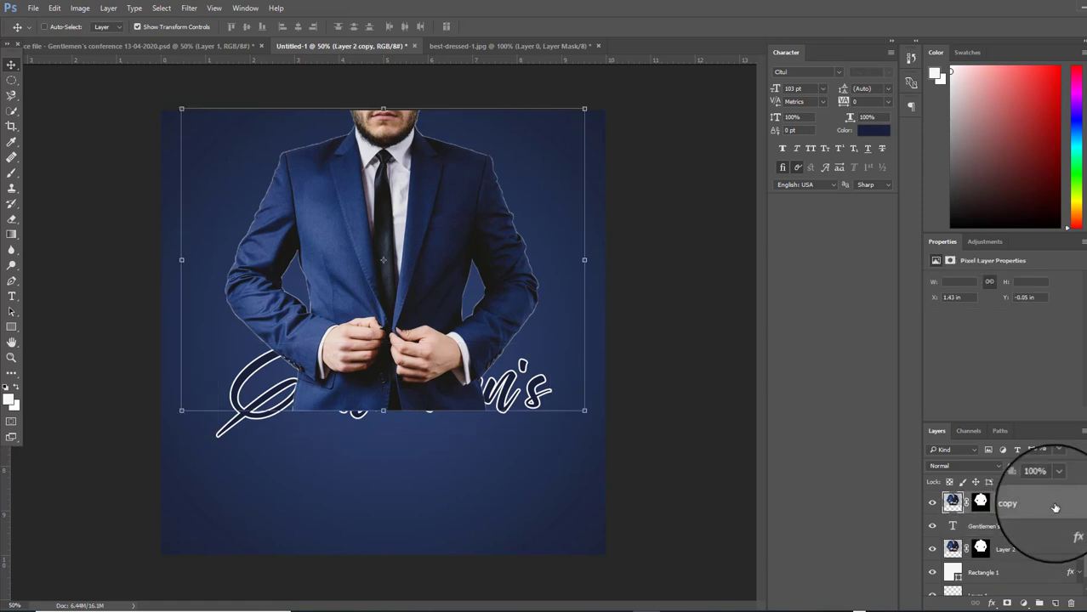
right_click(1054, 507)
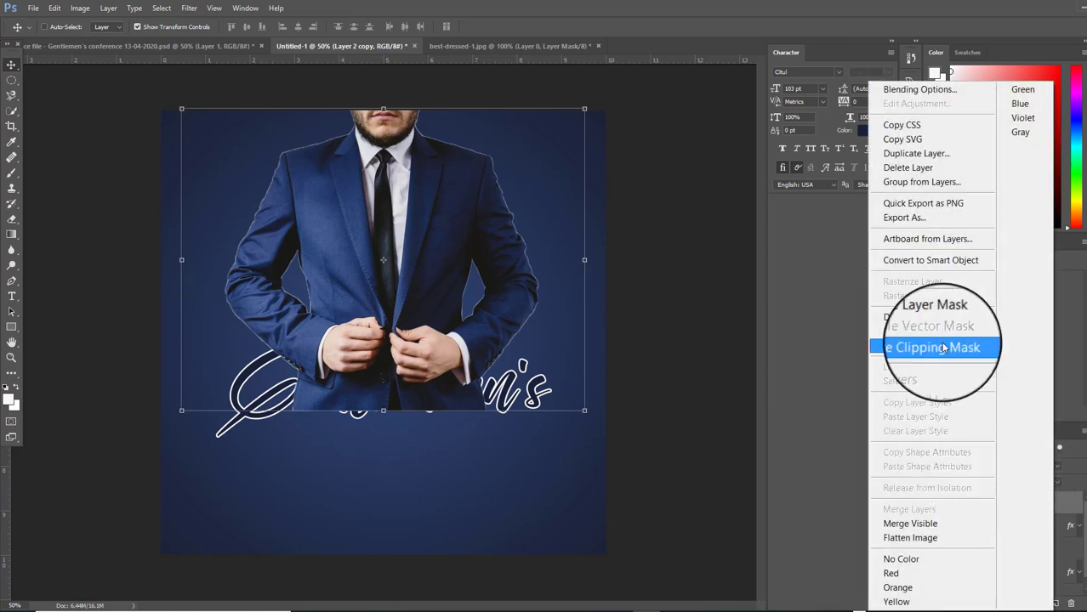
click(942, 347)
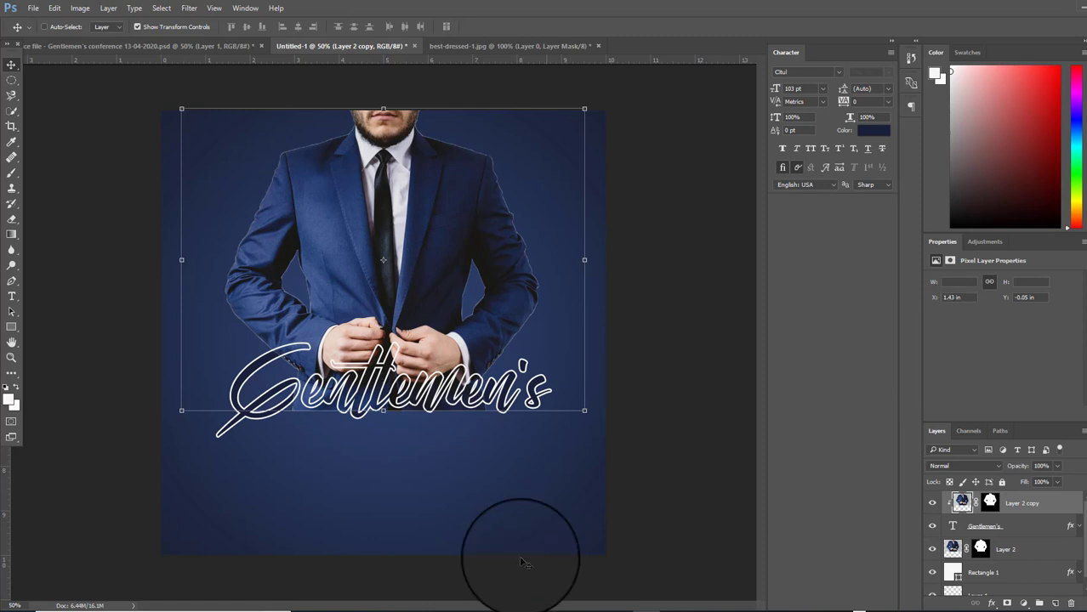
click(1069, 555)
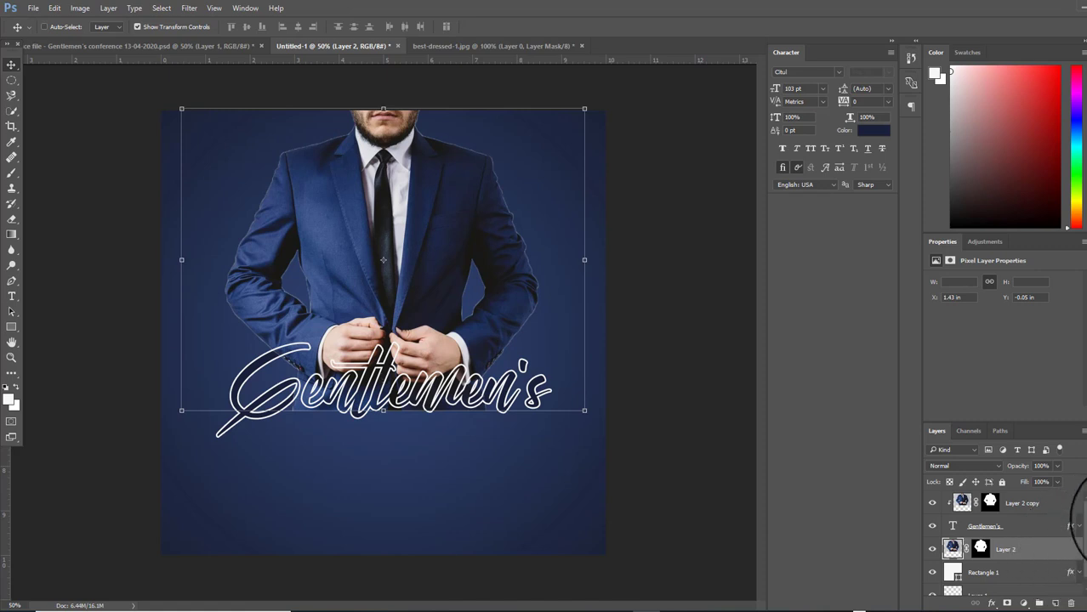
Erase the suit photo behind the title's right-hand letters with the Eraser
click(11, 219)
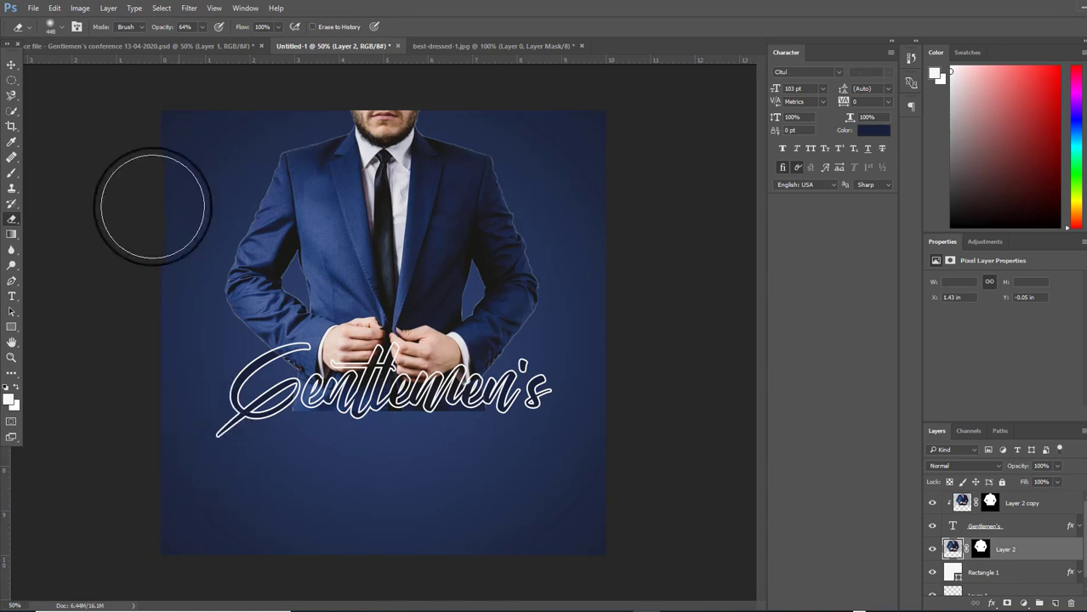
click(63, 28)
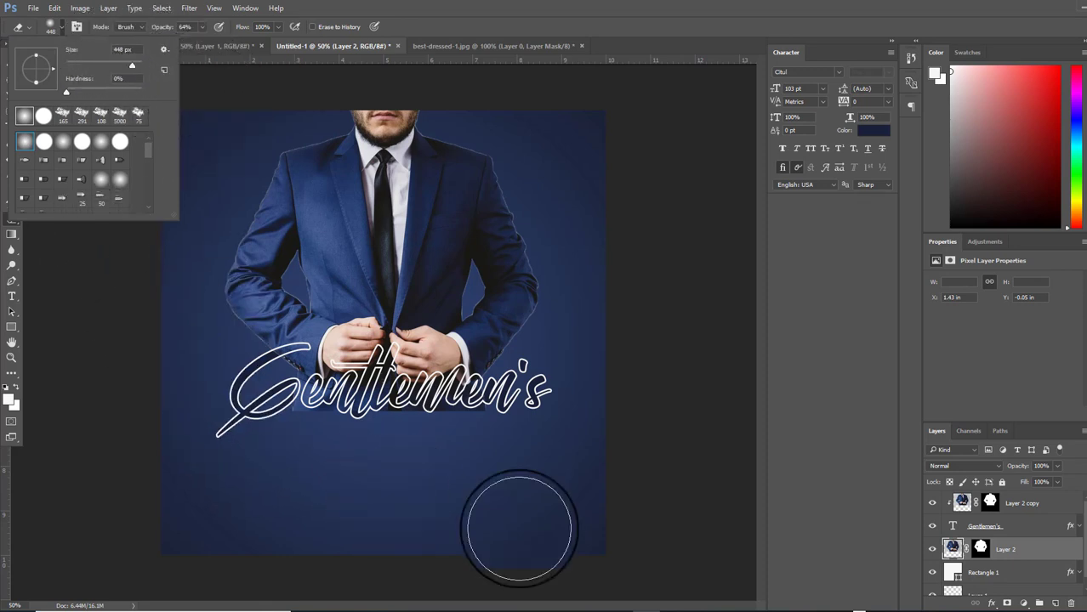
click(1033, 550)
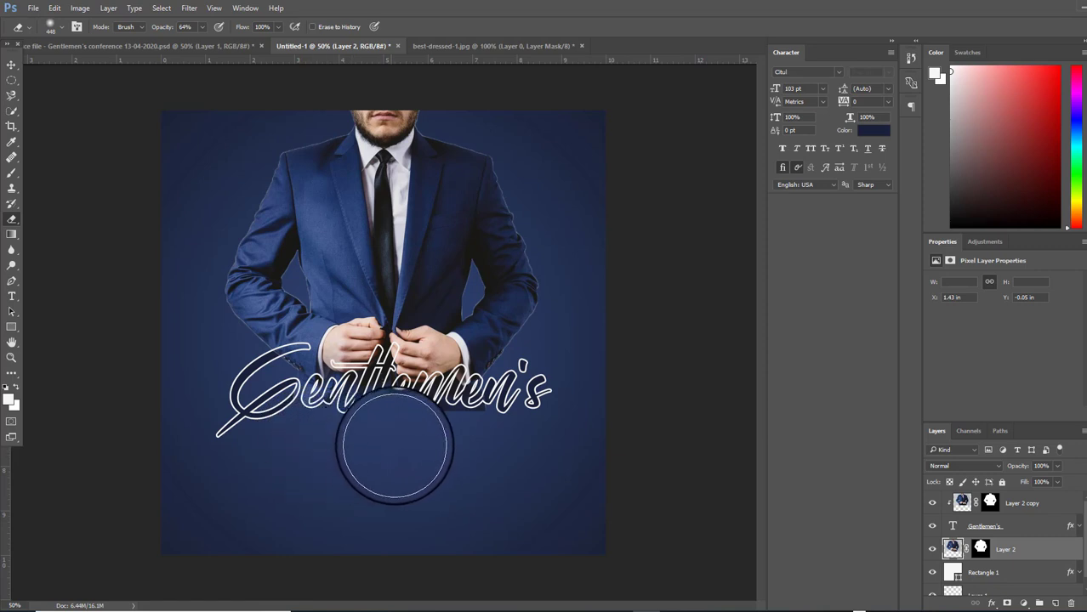
mouse_move(460, 437)
mouse_down()
mouse_move(504, 429)
mouse_move(511, 415)
mouse_up()
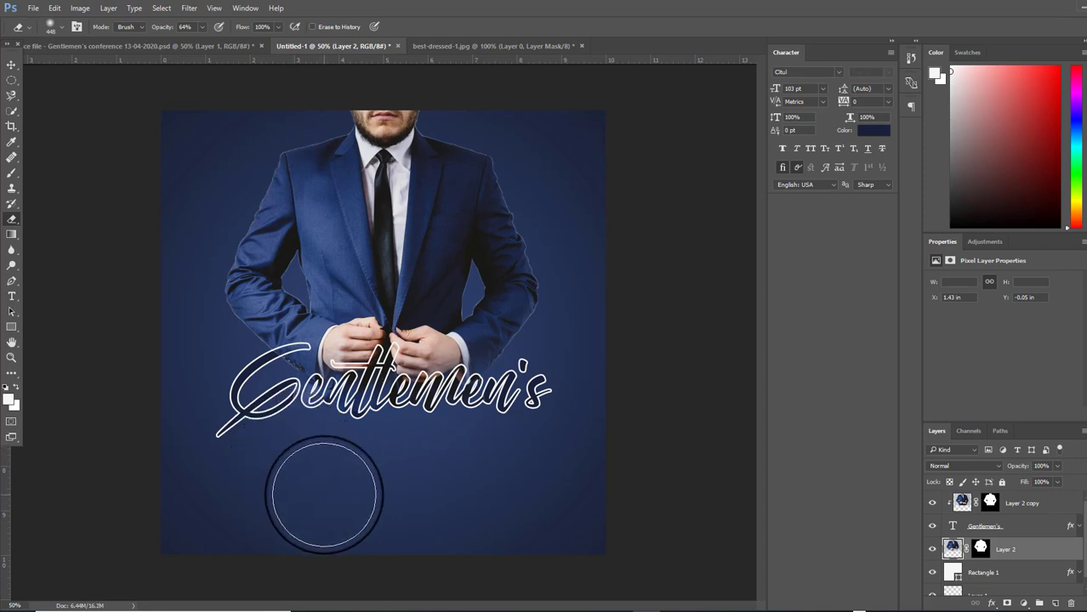
Nudge the Gentlemen's title up two steps to Y 5.04 in
click(11, 65)
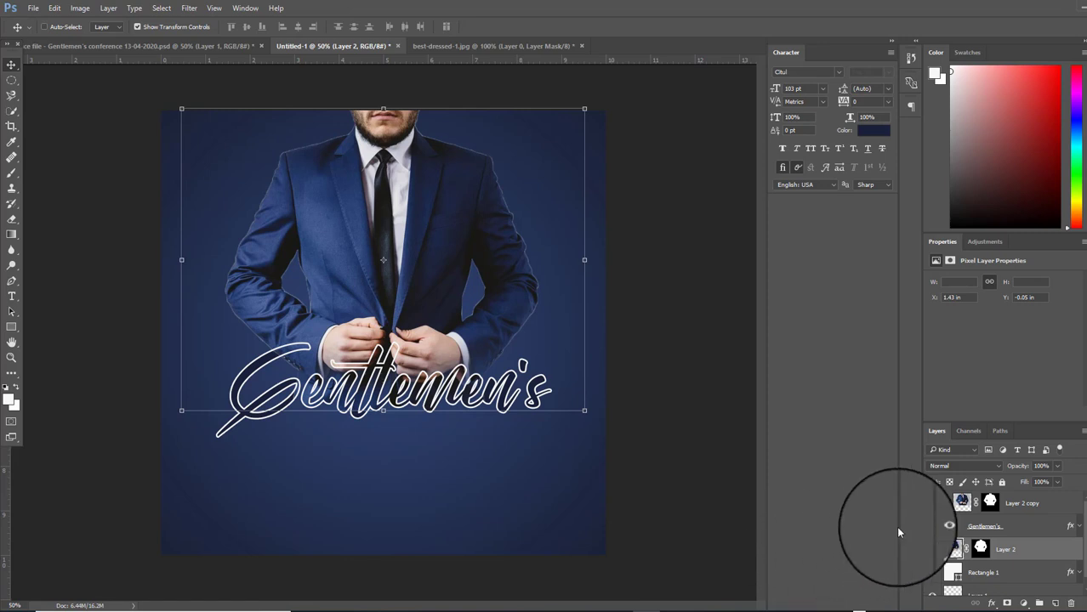
click(1040, 533)
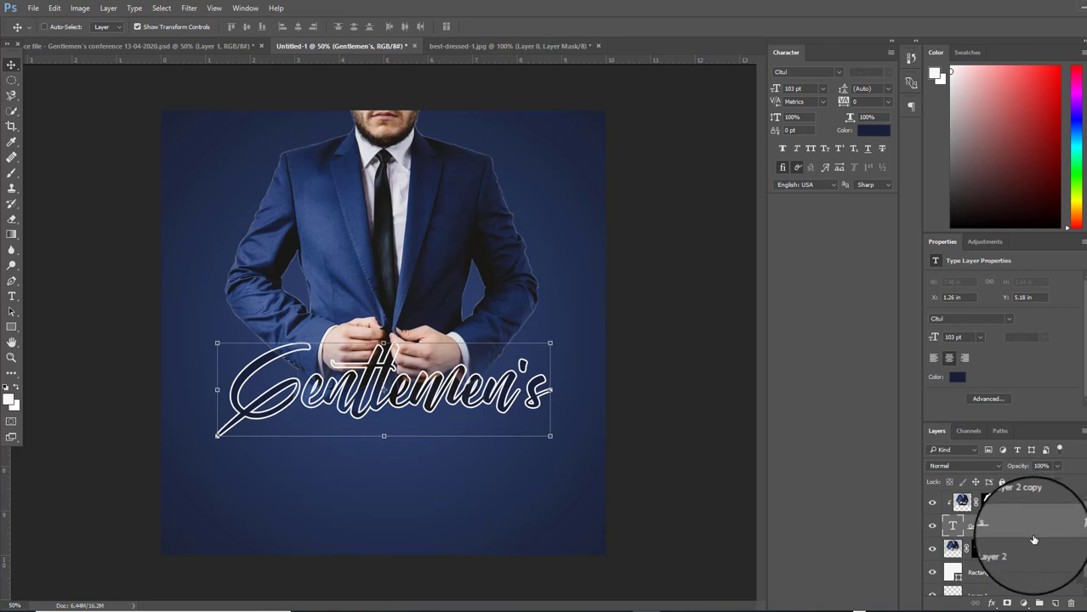
key(Up)
key(Up)
key(Up)
key(Up)
key(Up)
key(Up)
key(Up)
key(Up)
key(Up)
key(Up)
key(Up)
key(Up)
key(Up)
key(Up)
key(Up)
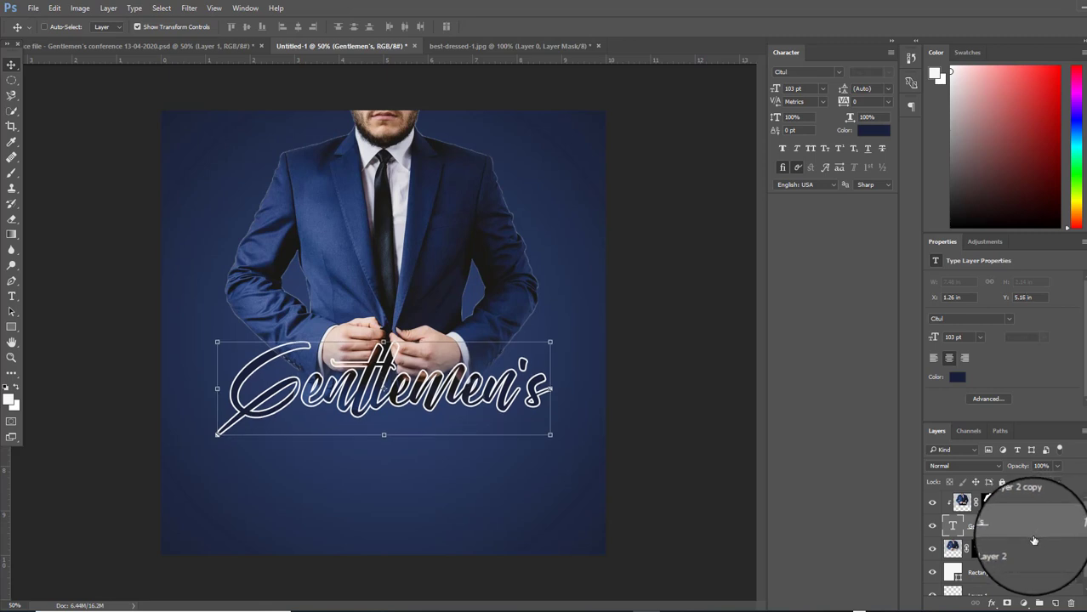
key(Up)
key(Up)
key(Up)
key(Up)
key(Up)
key(Up)
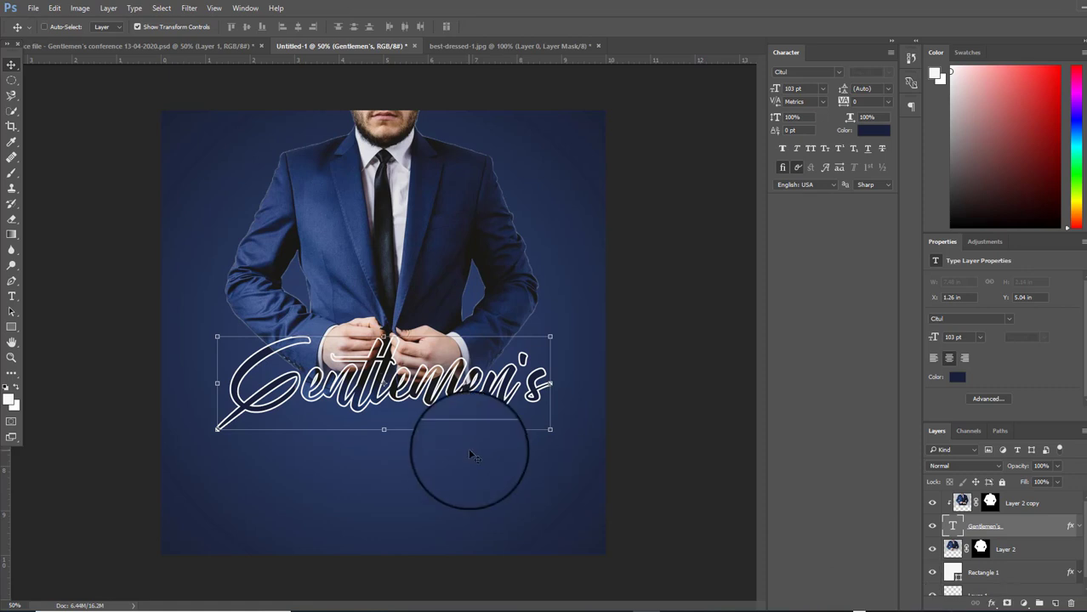
click(1055, 508)
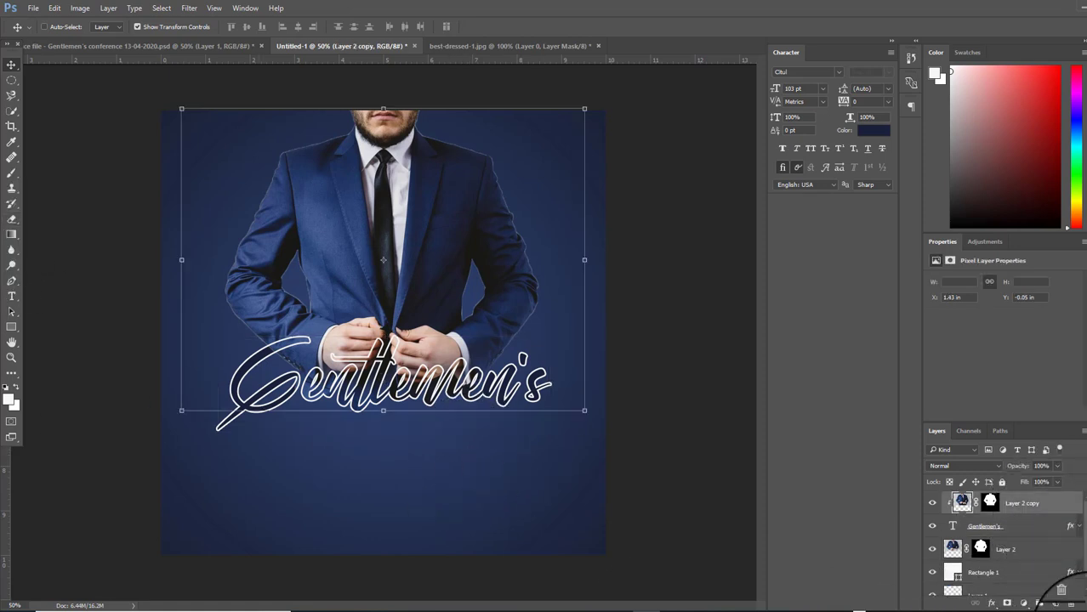
On a new layer, type 'conference' and position it under the title
click(1055, 603)
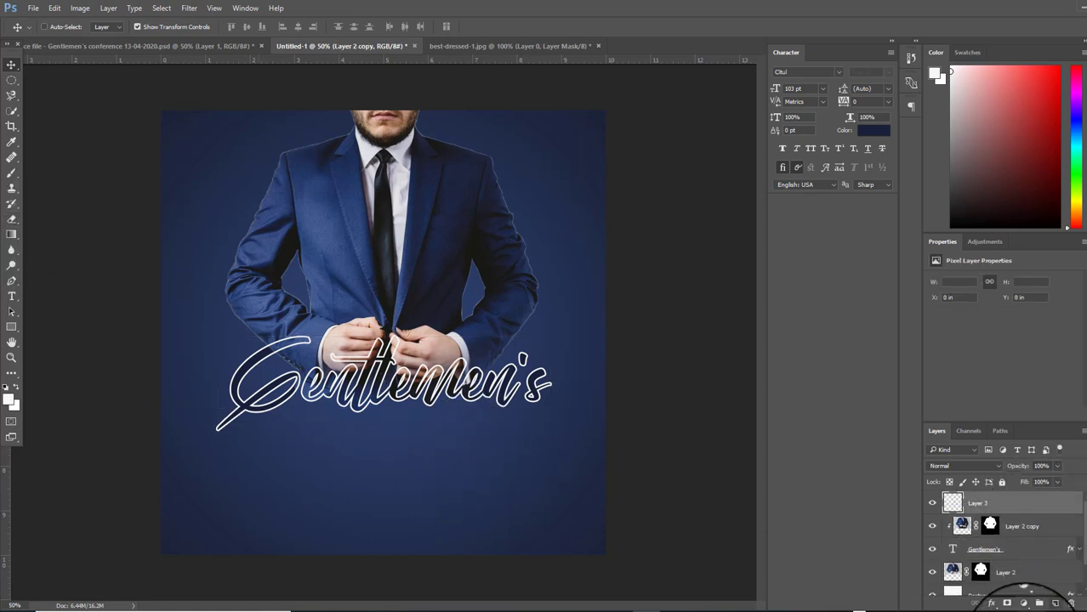
click(11, 296)
click(324, 454)
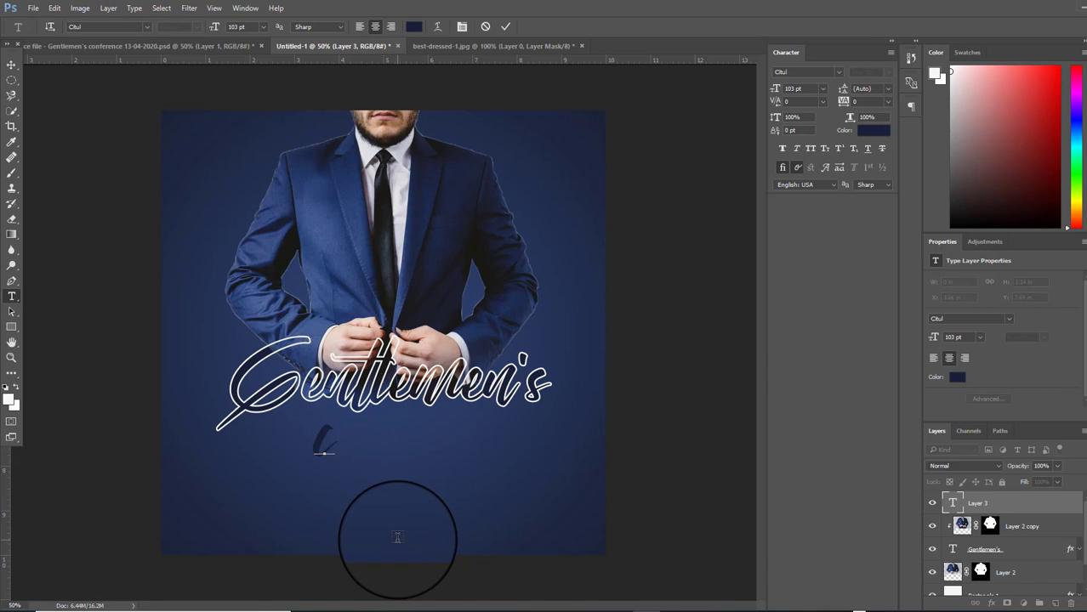
text(conference)
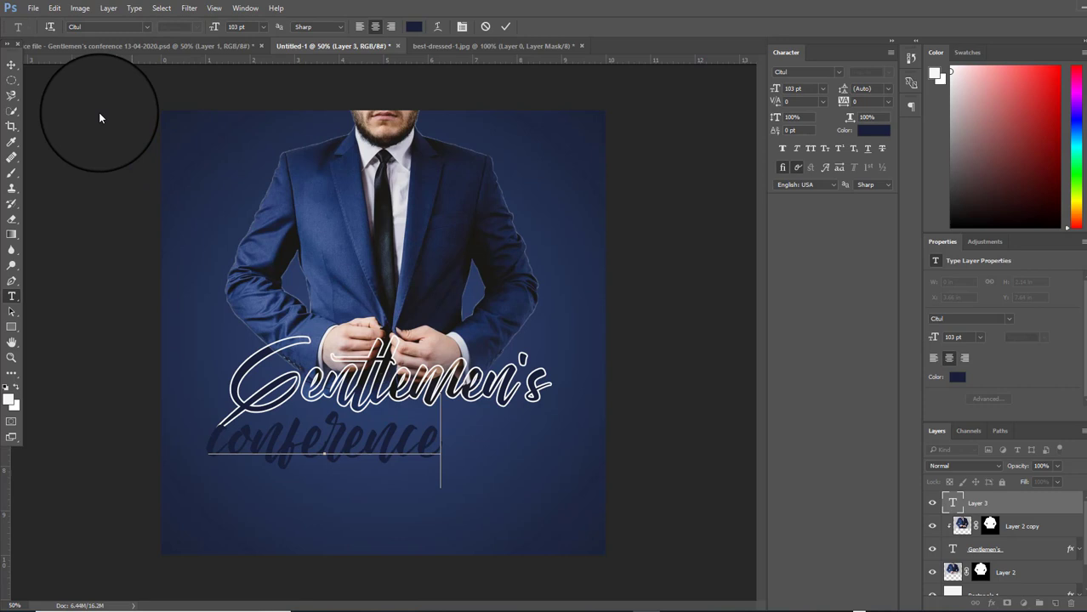
click(12, 65)
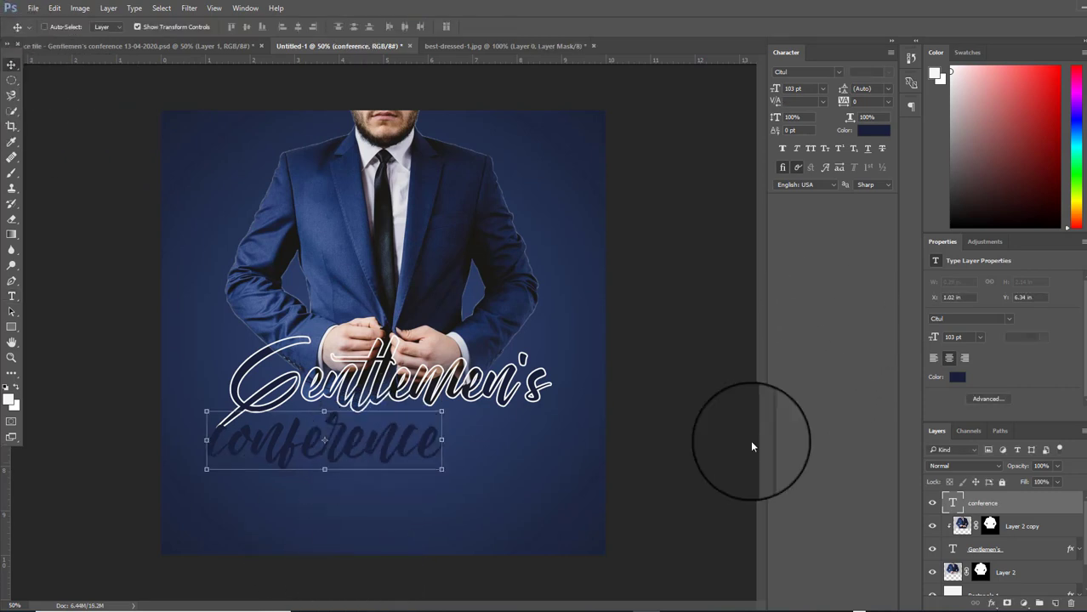
drag(384, 458, 437, 451)
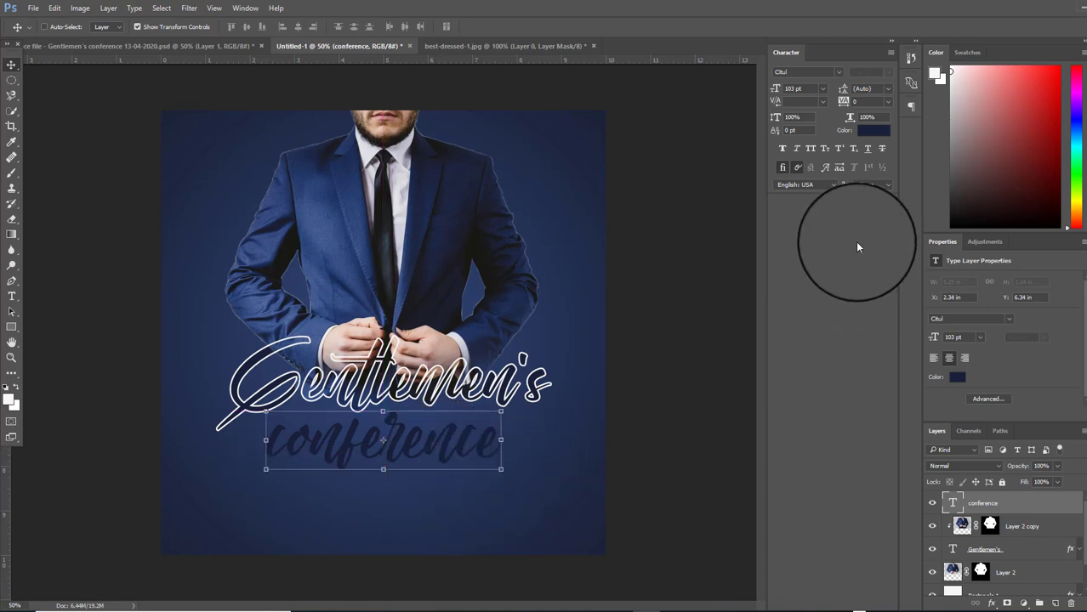
Set the conference text colour to white #ffffff
click(880, 130)
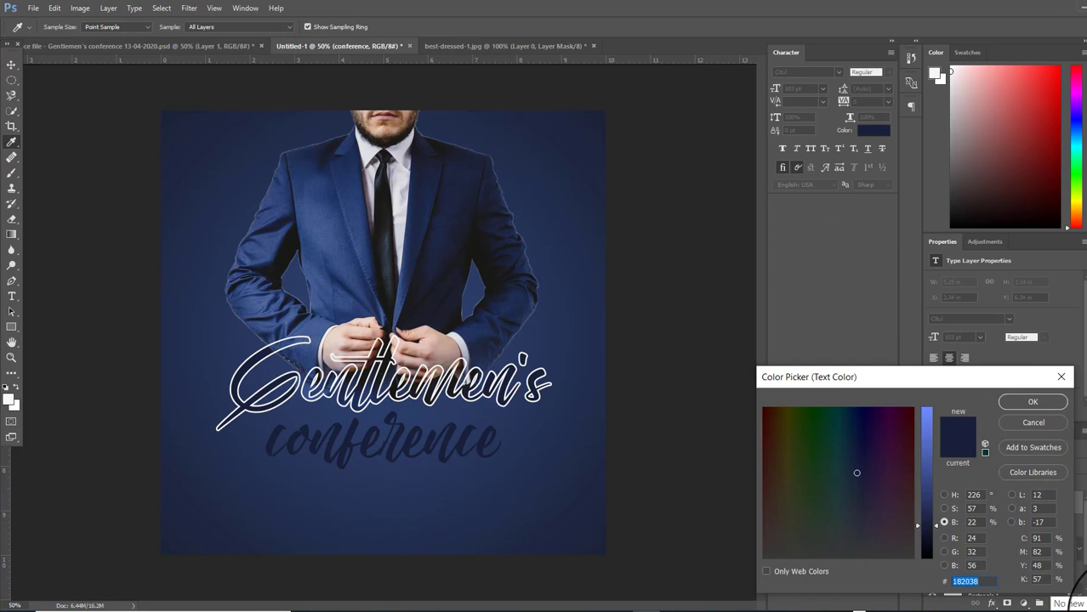
text(fff)
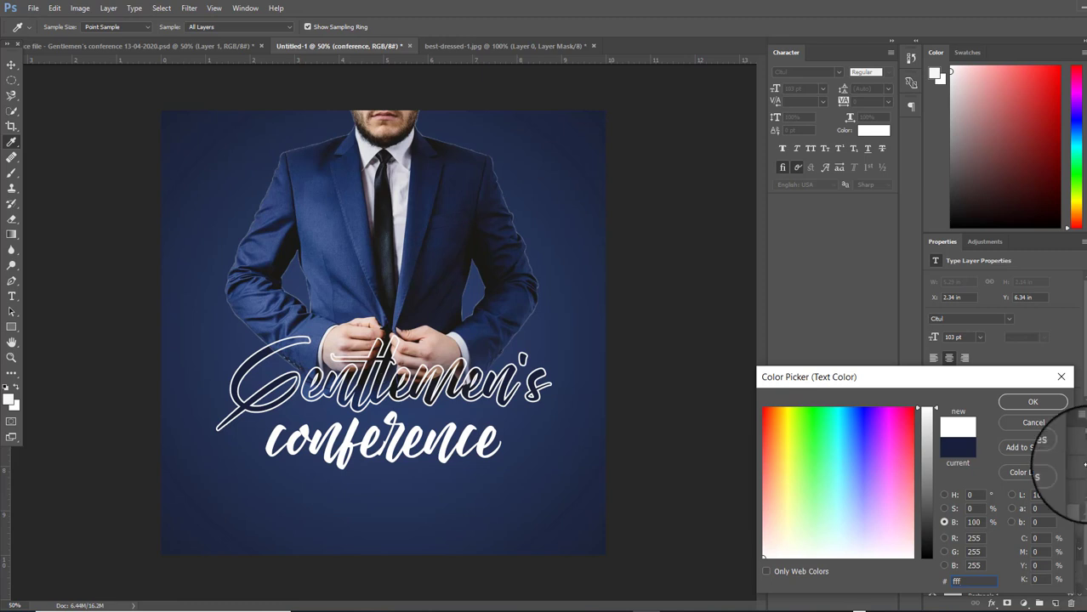
click(1032, 401)
key(v)
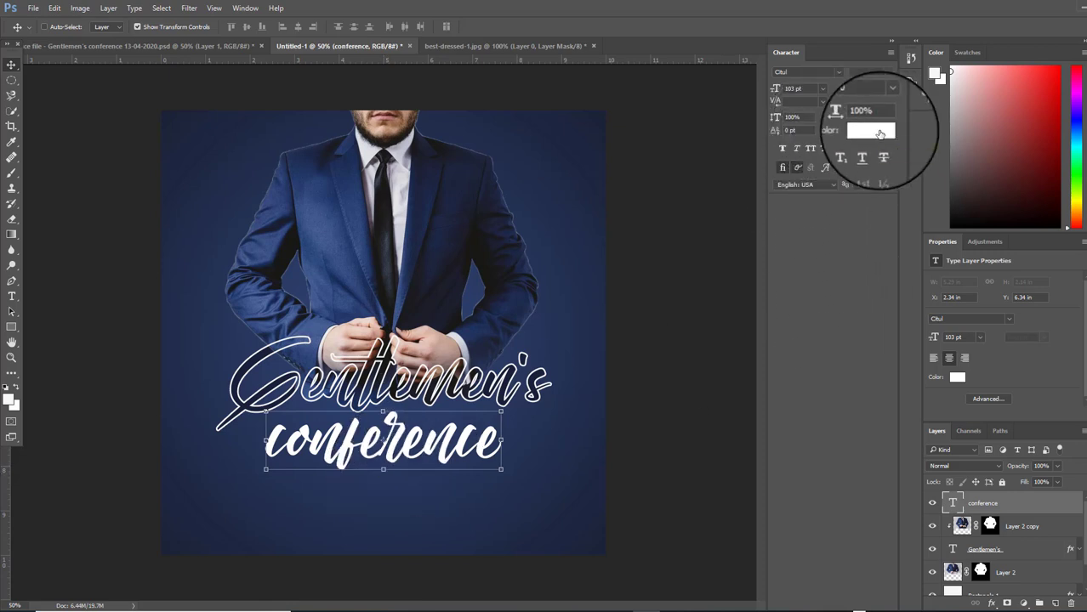
click(880, 134)
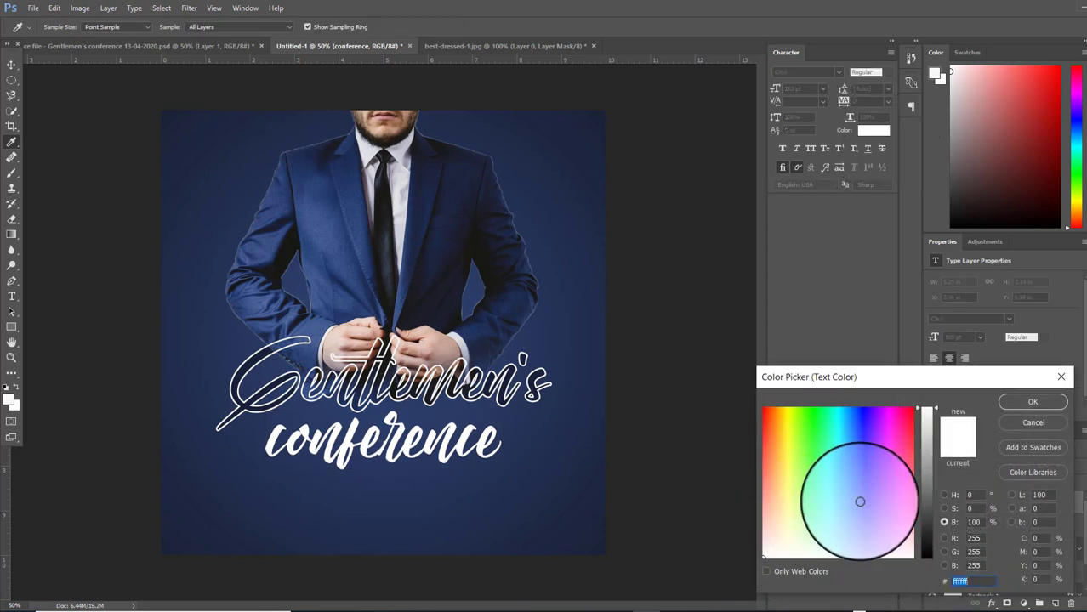
drag(859, 502, 752, 557)
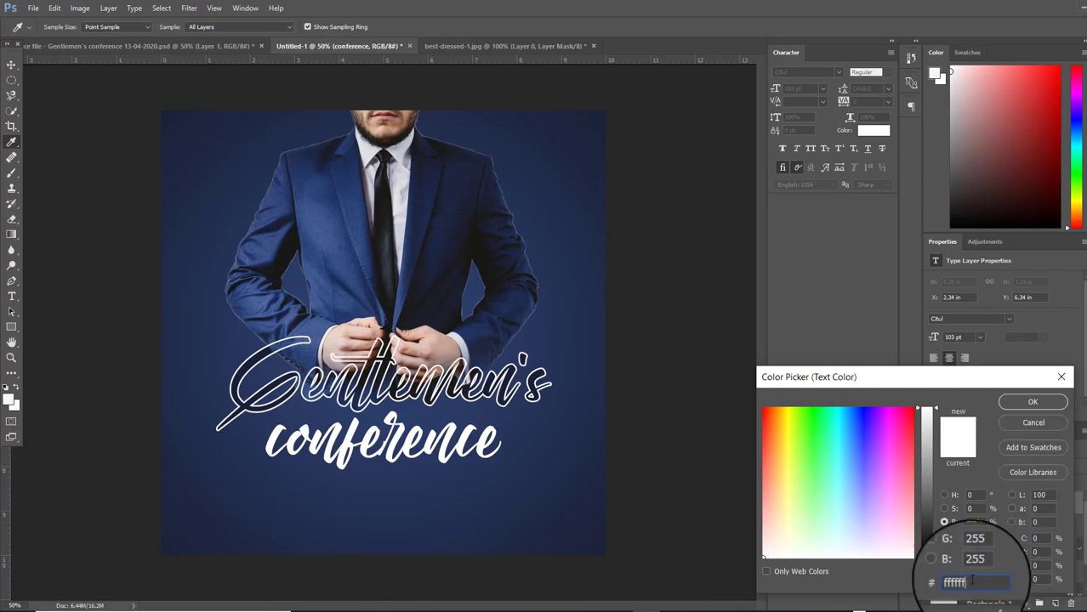
drag(972, 581, 922, 588)
text(f)
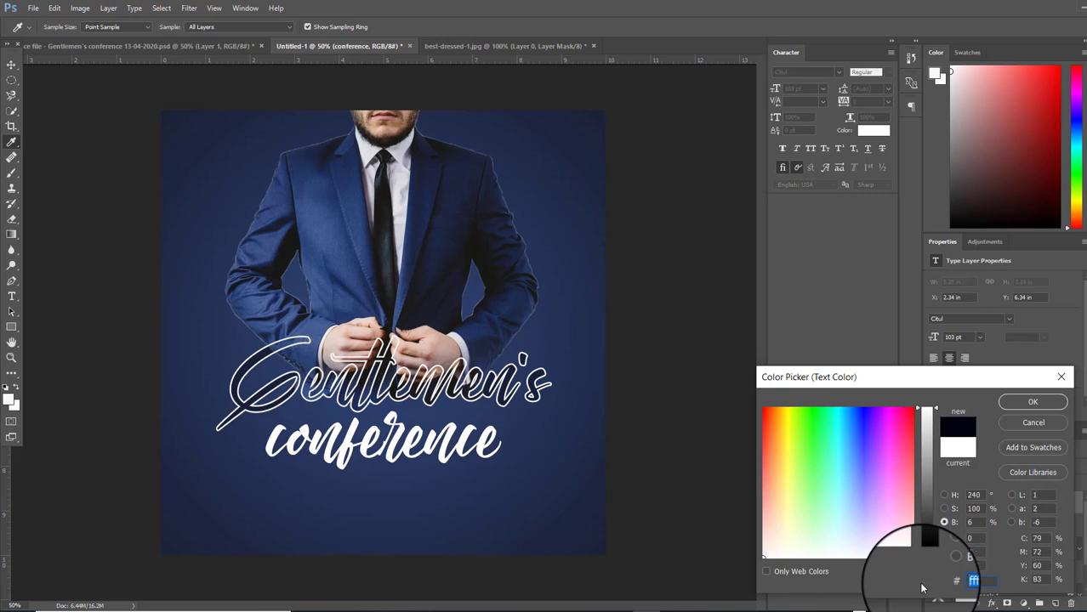
text(ff)
click(1018, 403)
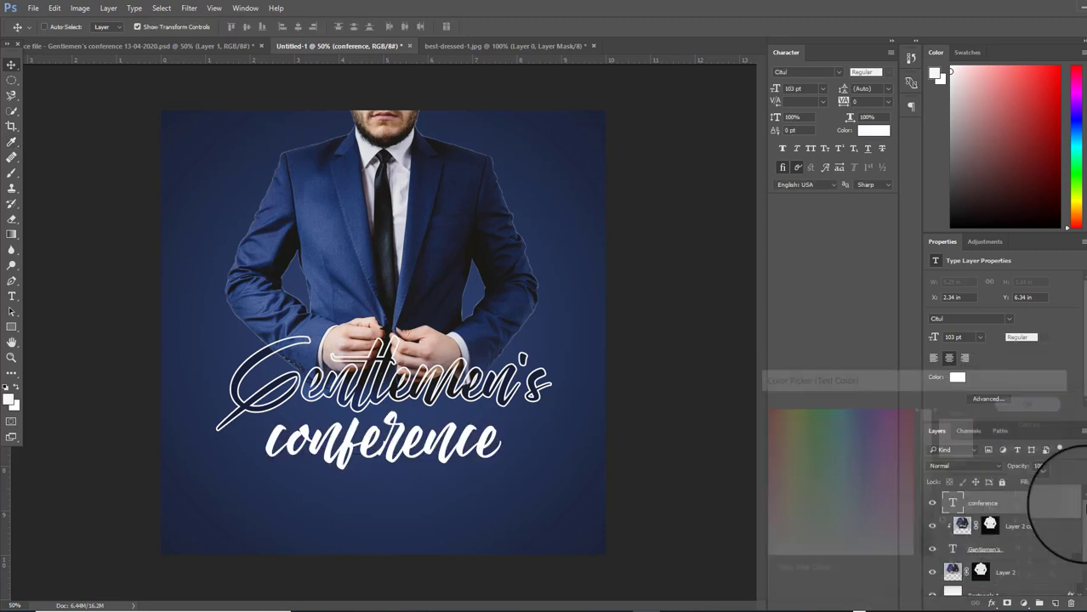
Change the conference font to Gotham, style Book
click(839, 72)
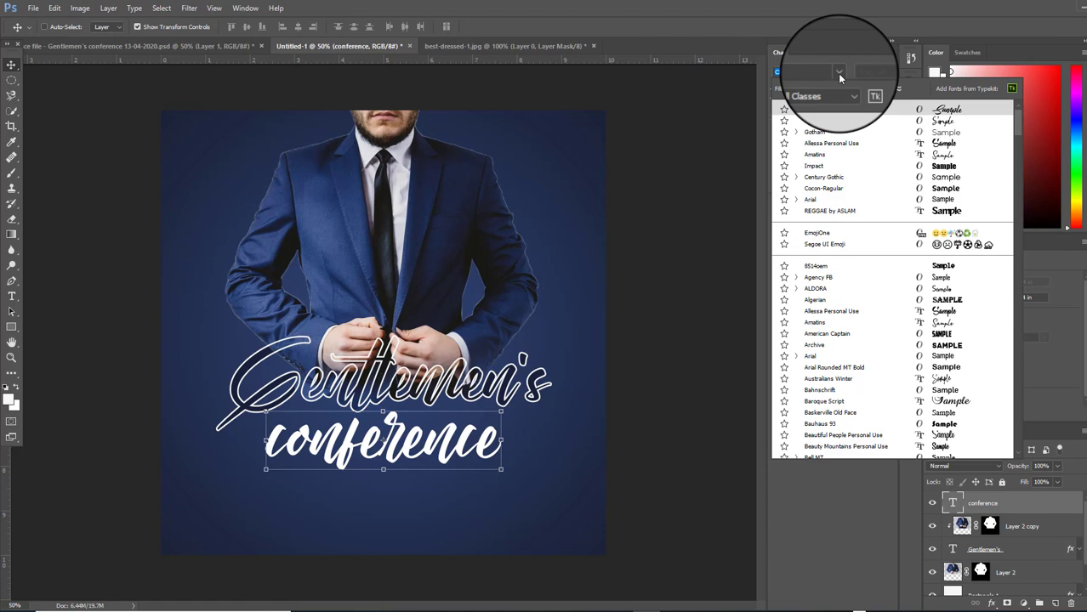
click(846, 133)
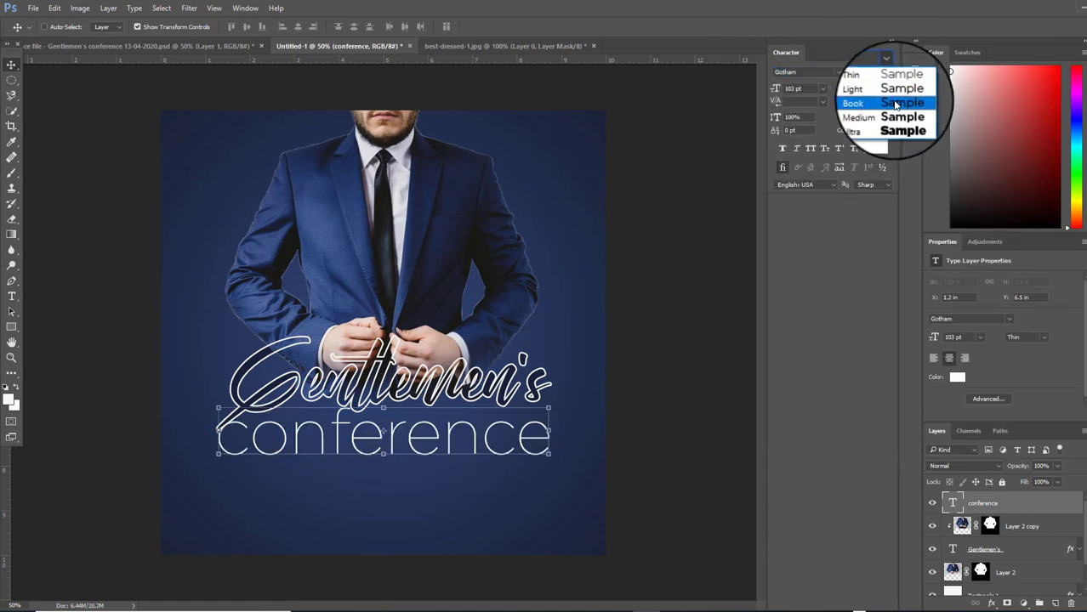
click(895, 103)
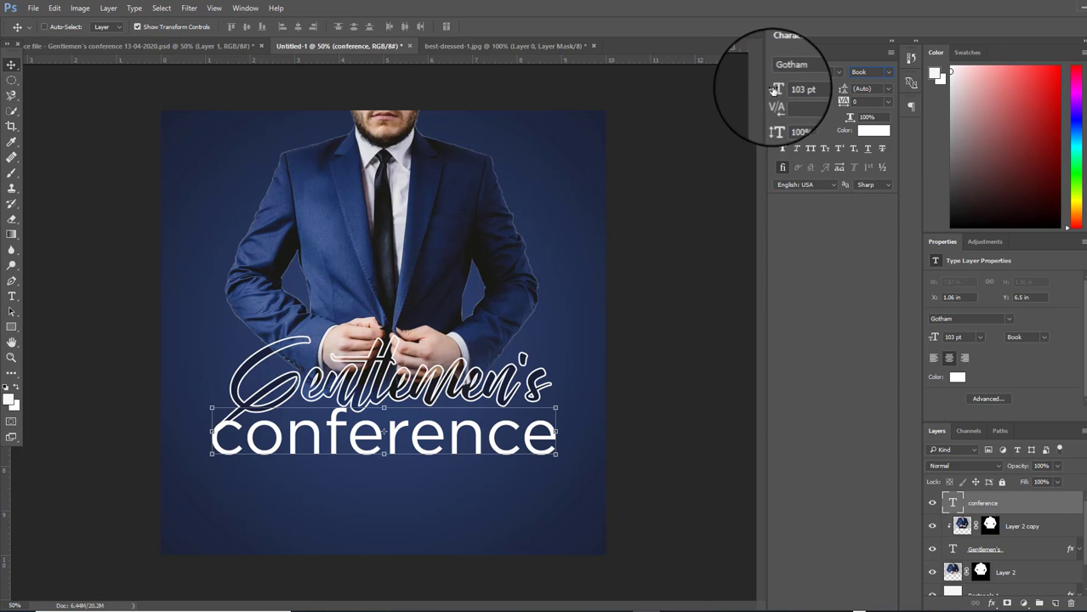
Shrink conference to 67 pt and centre it under the Gentlemen's title
drag(772, 90, 771, 90)
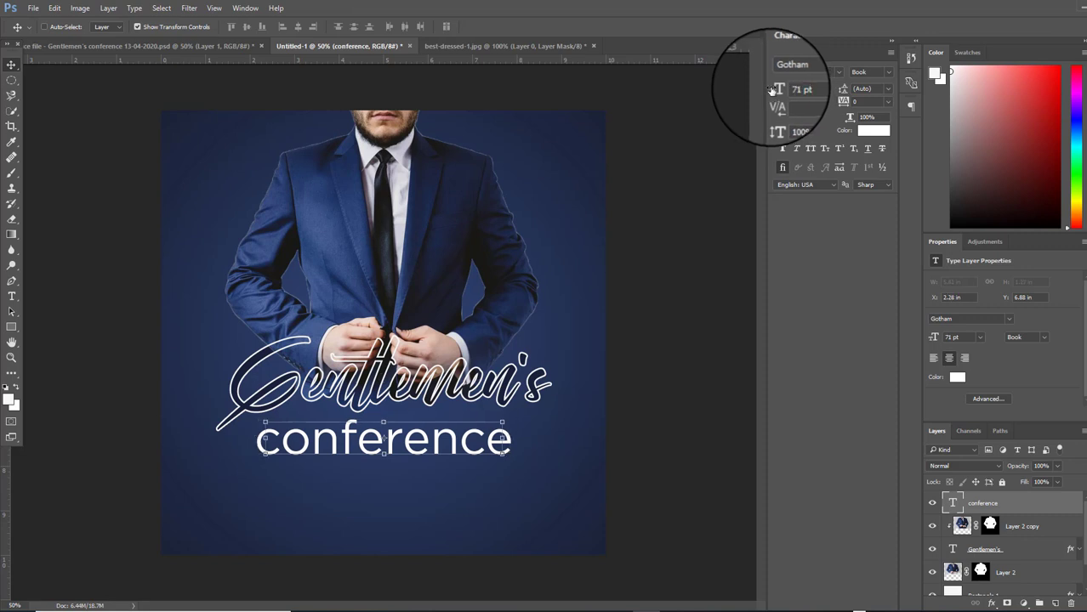
drag(400, 412, 435, 434)
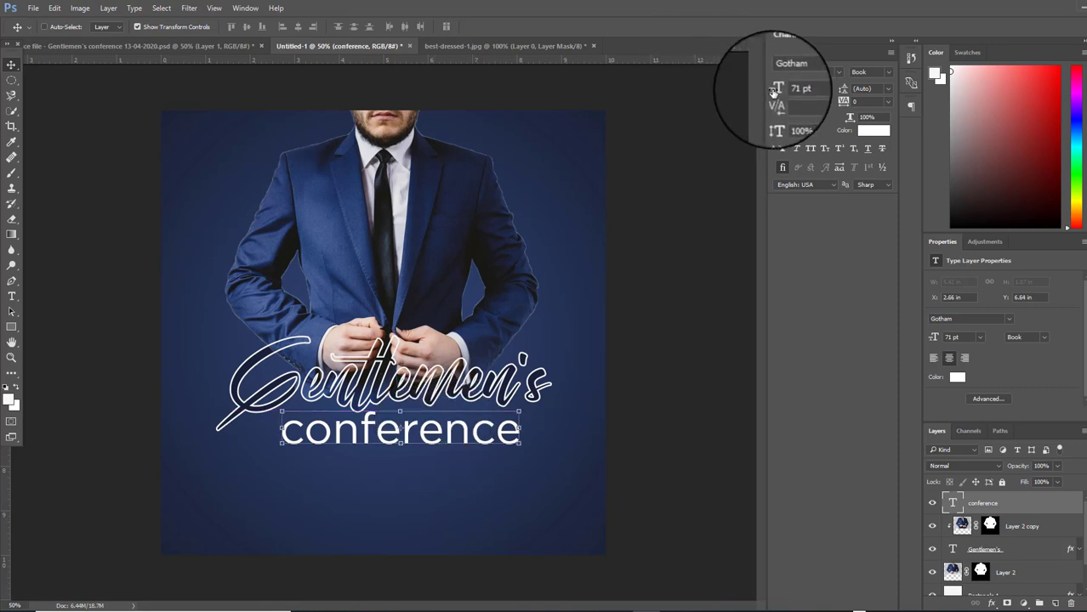
drag(776, 91, 772, 92)
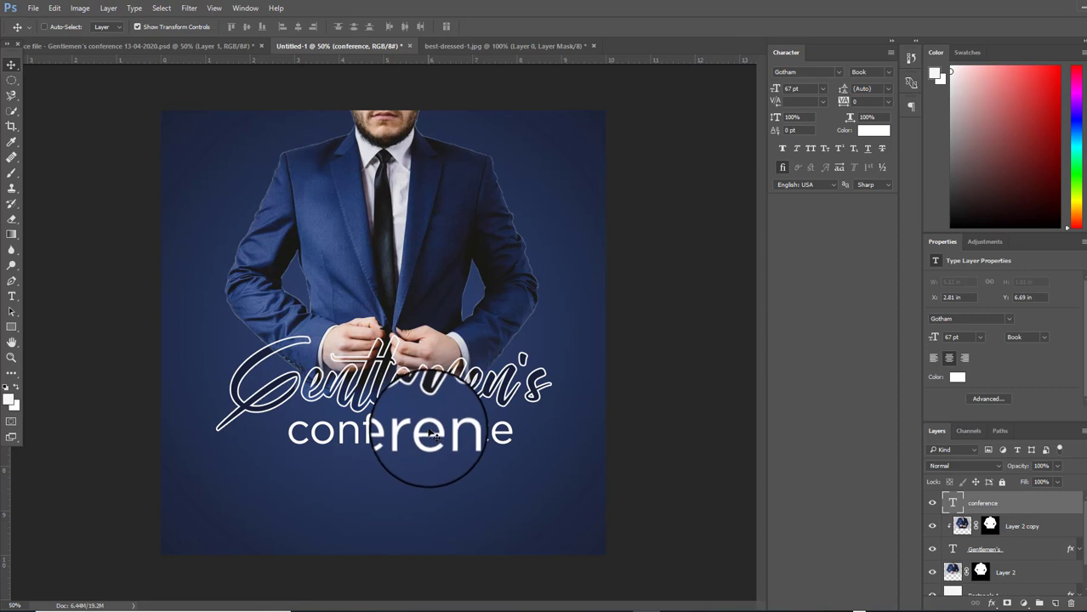
drag(431, 435, 421, 431)
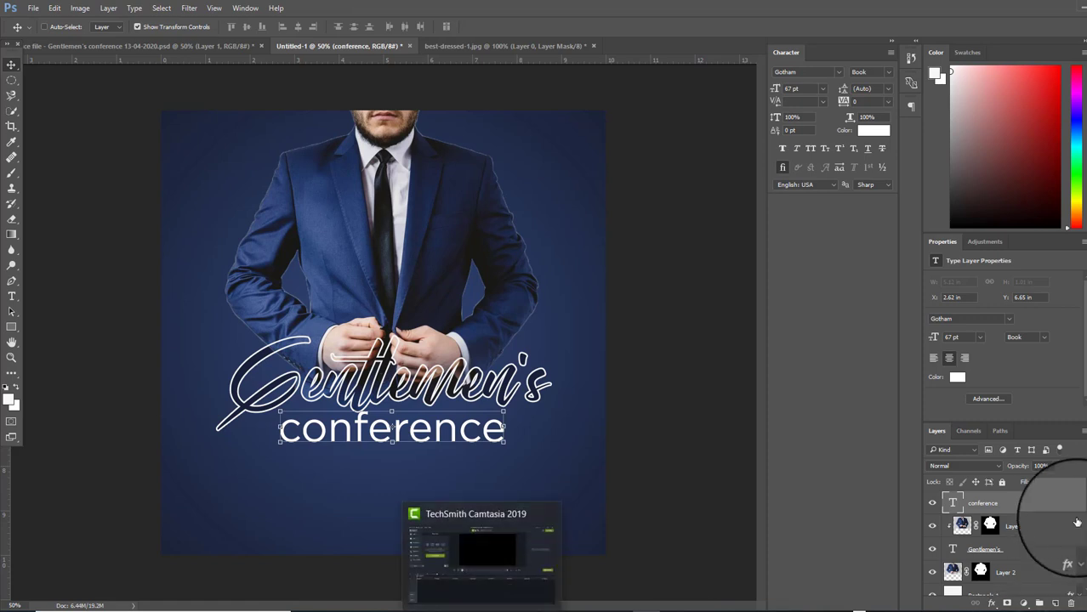
On a new layer, type '14.Feb.2021' and place it under conference
click(1054, 604)
click(11, 296)
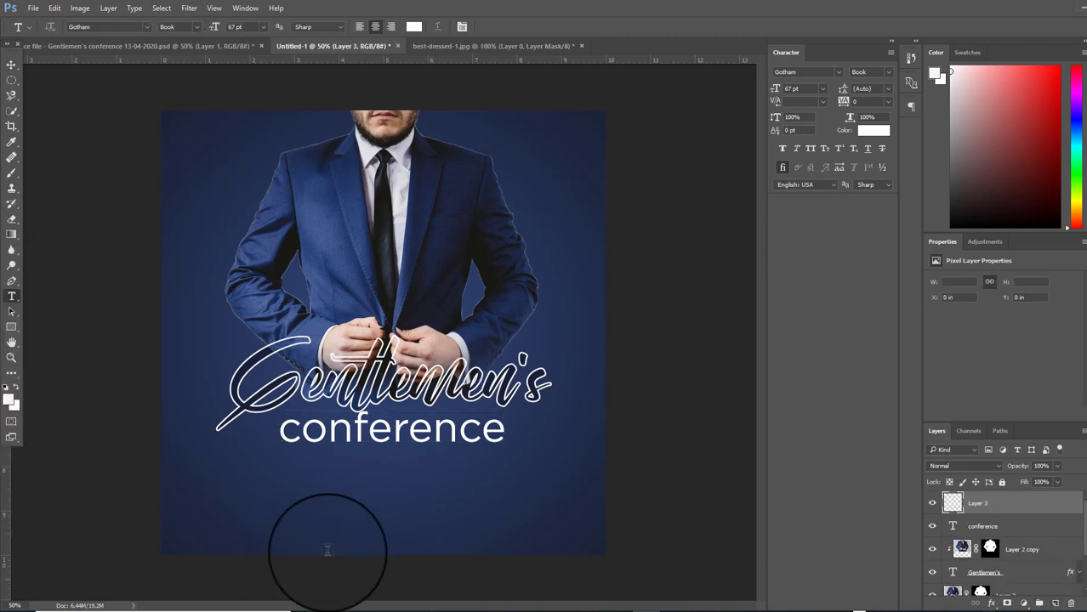
click(323, 489)
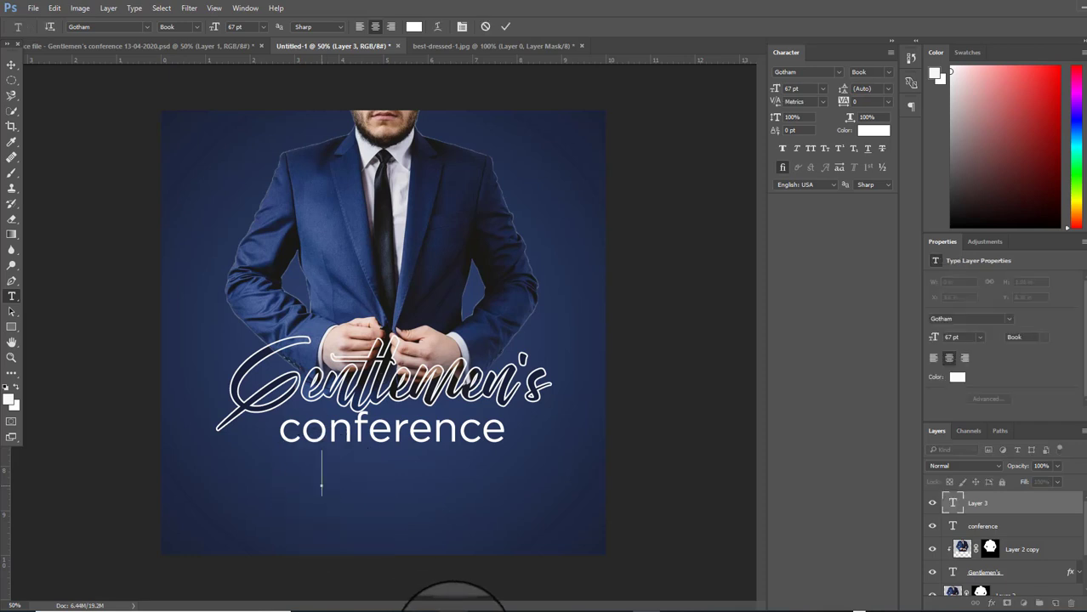
text(14.F)
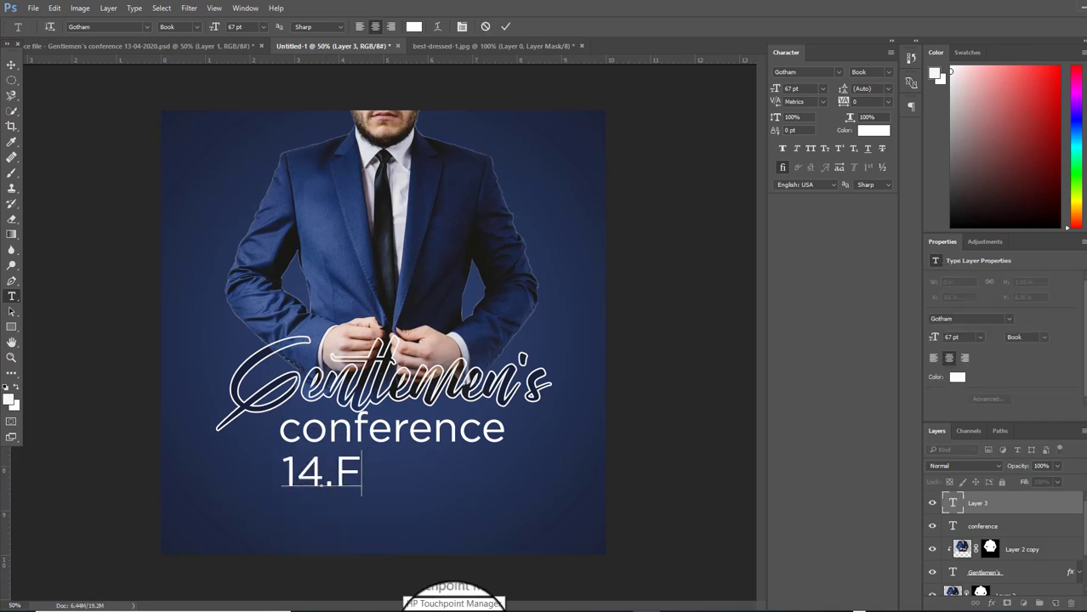
text(eb)
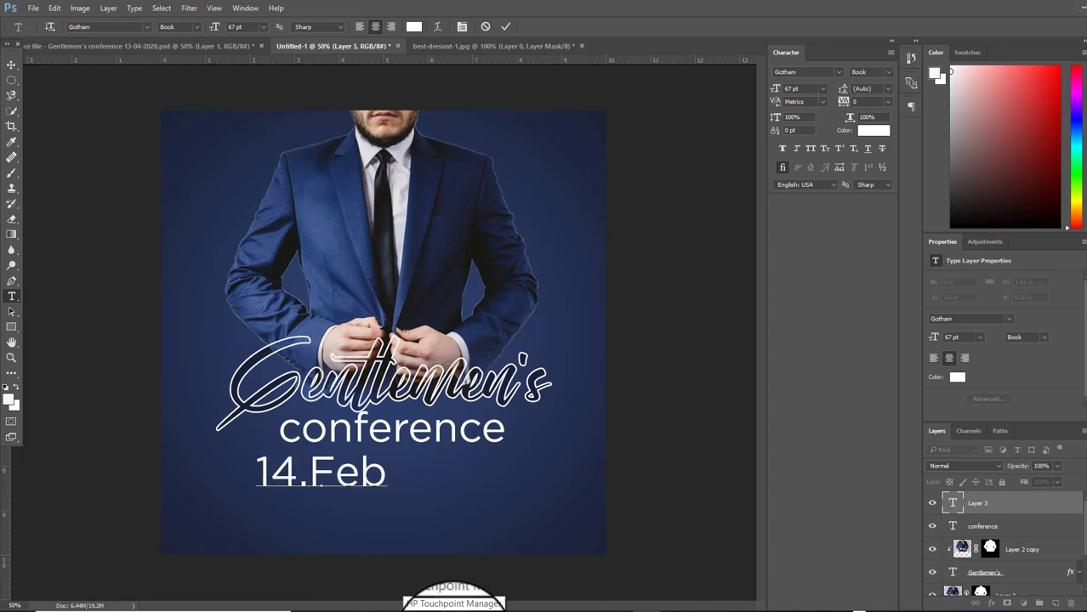
text(.2021)
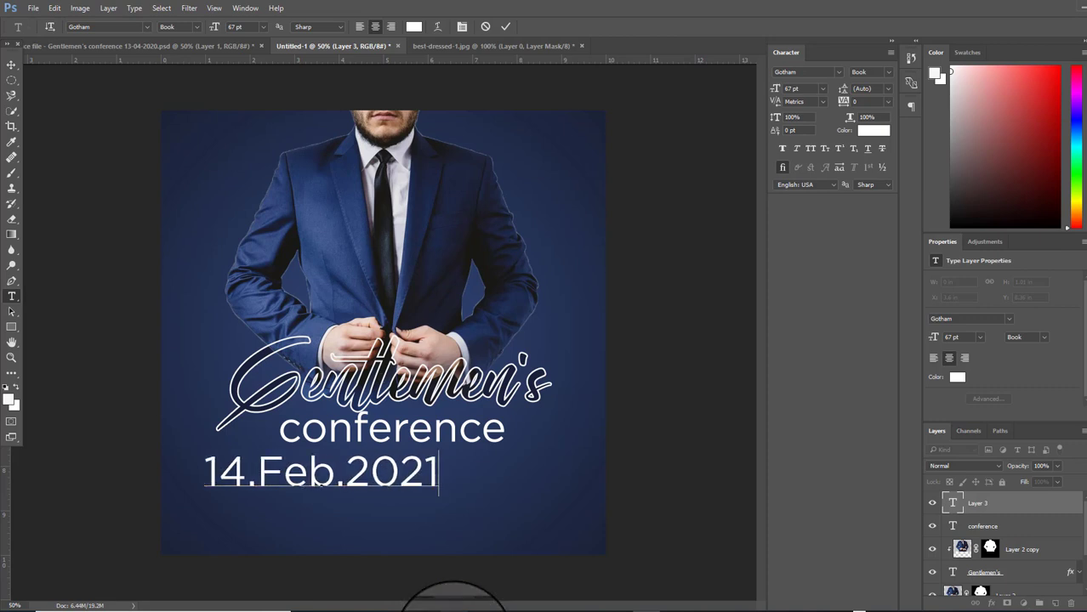
click(11, 65)
drag(359, 466, 421, 481)
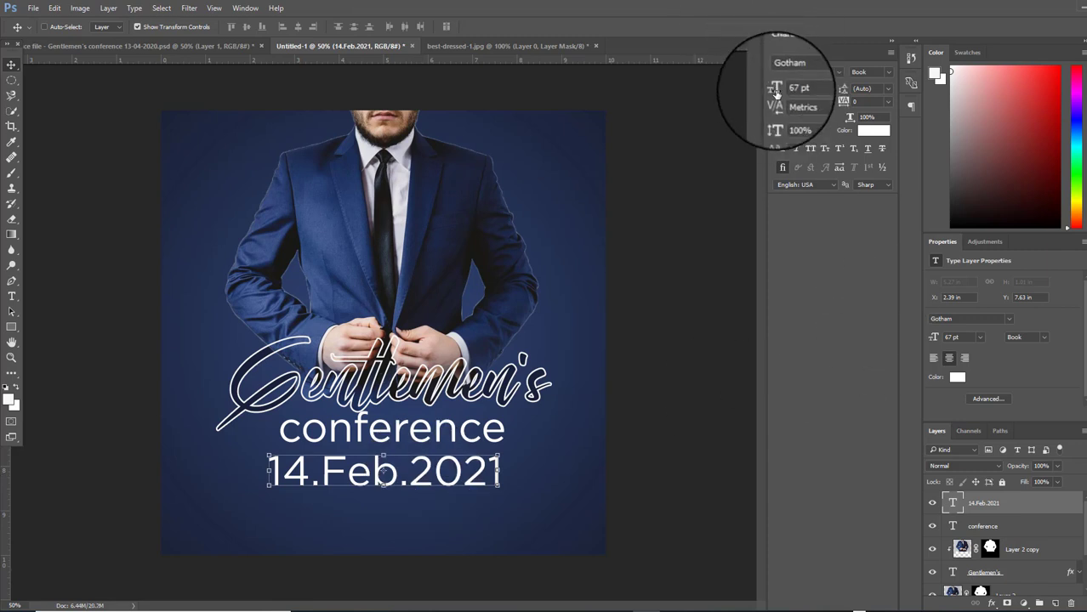
Reduce the date's size, widen its tracking to 140, and move it up
mouse_move(775, 88)
mouse_down()
mouse_move(757, 94)
mouse_move(775, 90)
mouse_up()
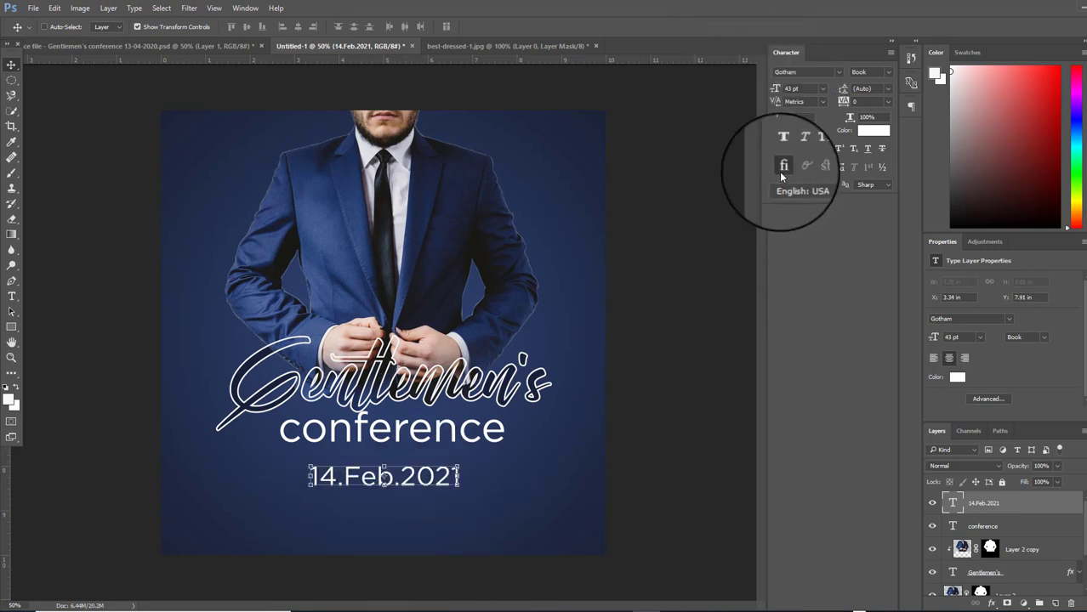
drag(844, 106, 846, 109)
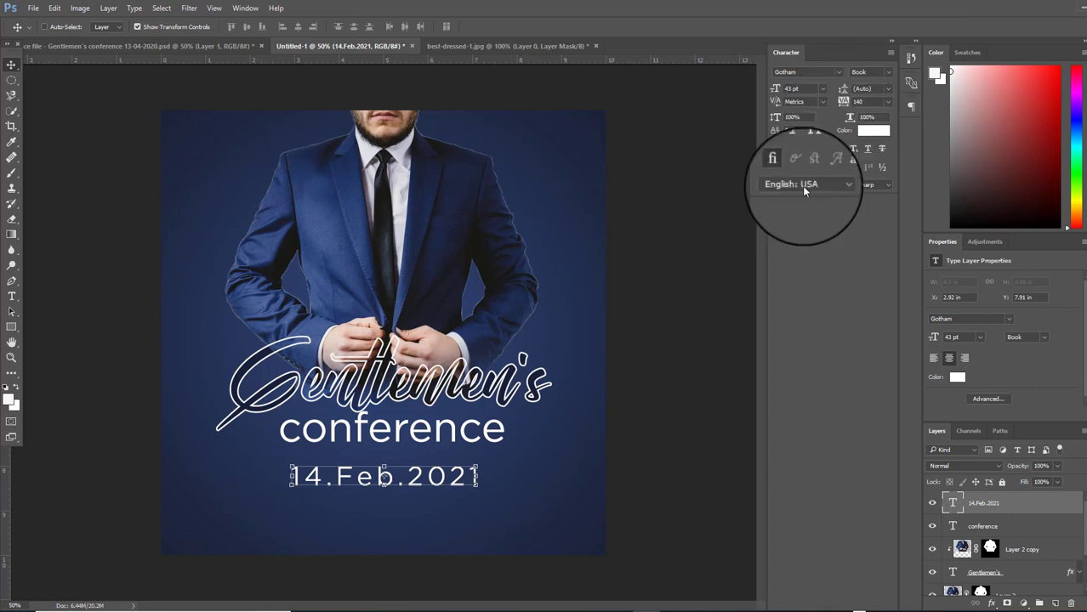
drag(412, 483, 410, 477)
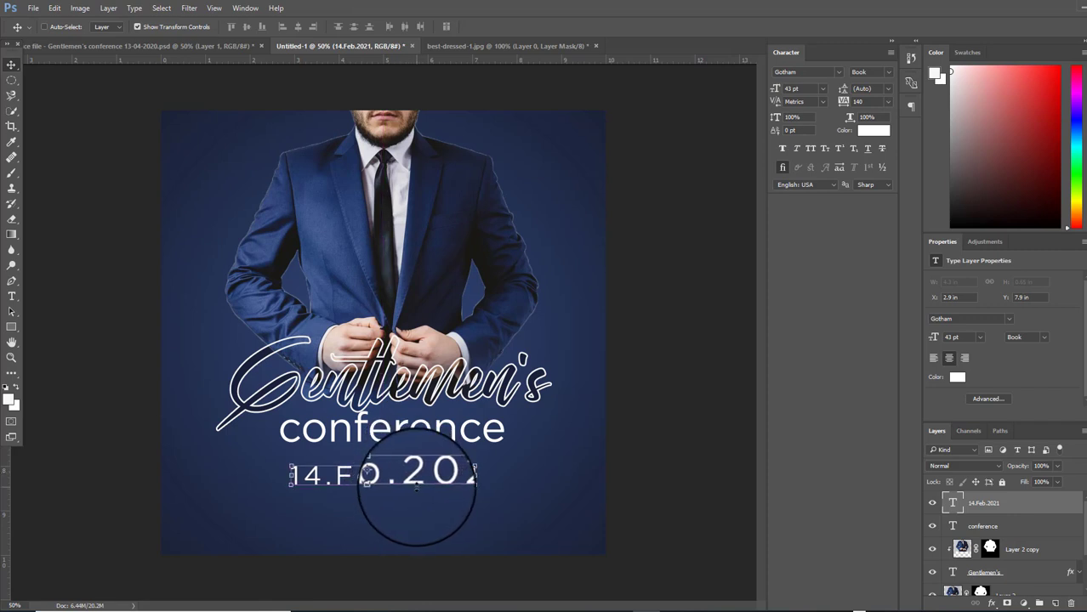
Colour the 14.Feb.2021 date yellow #fff600
click(873, 130)
drag(1052, 255, 787, 408)
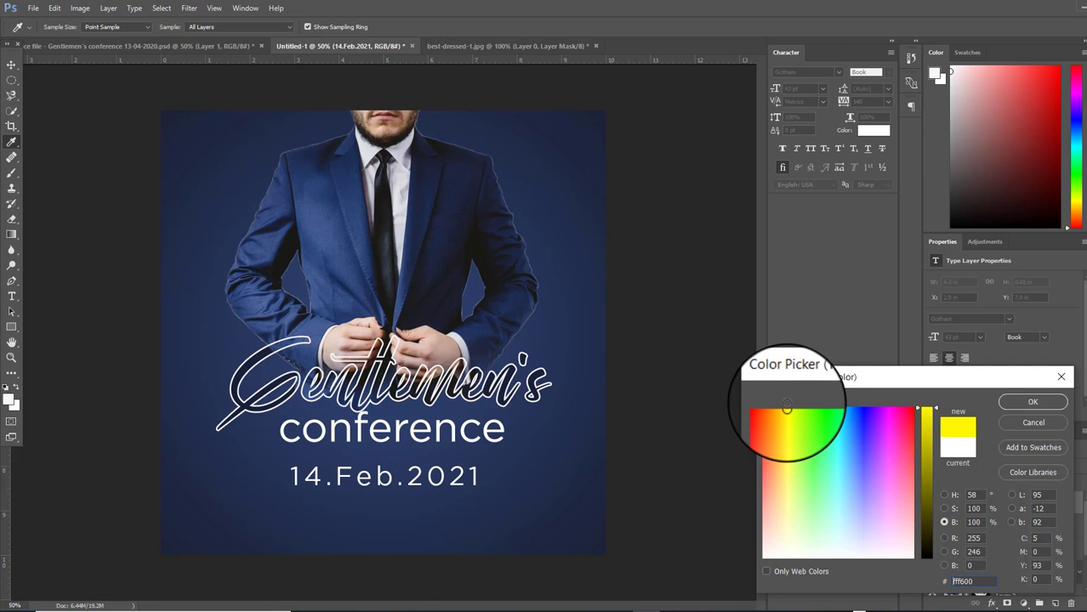
click(1032, 401)
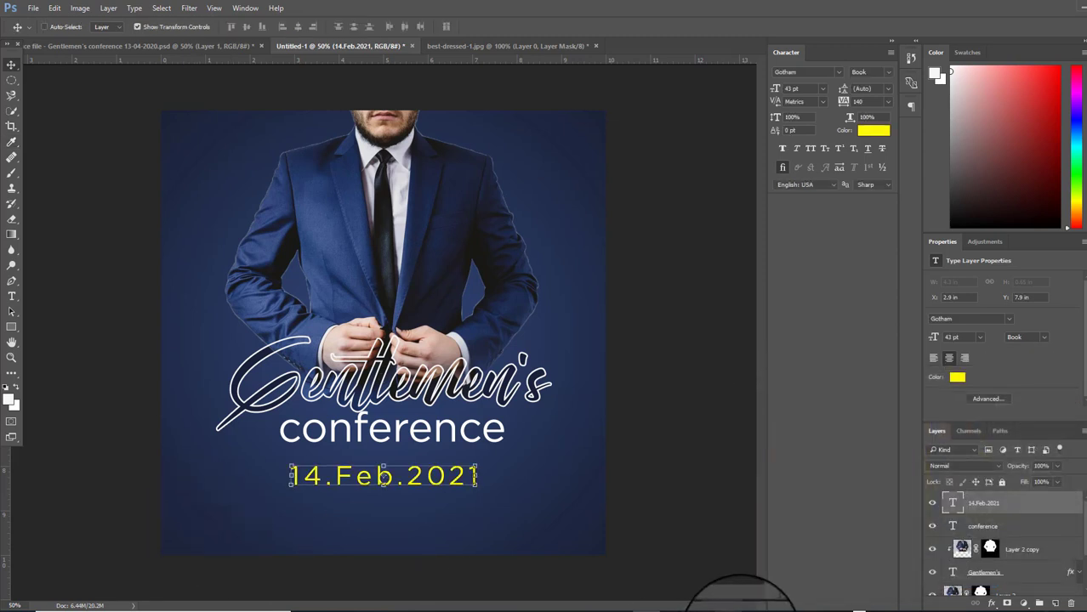
Move the date up to sit centred just beneath conference at Y 7.6 in
key(shift+Up)
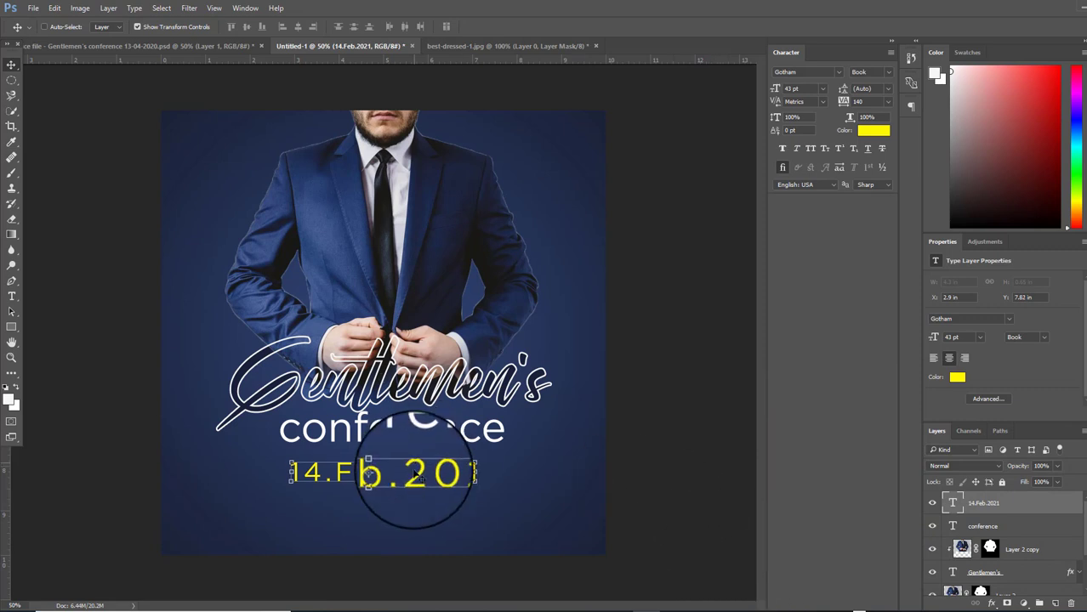
drag(414, 479, 413, 470)
drag(414, 469, 413, 461)
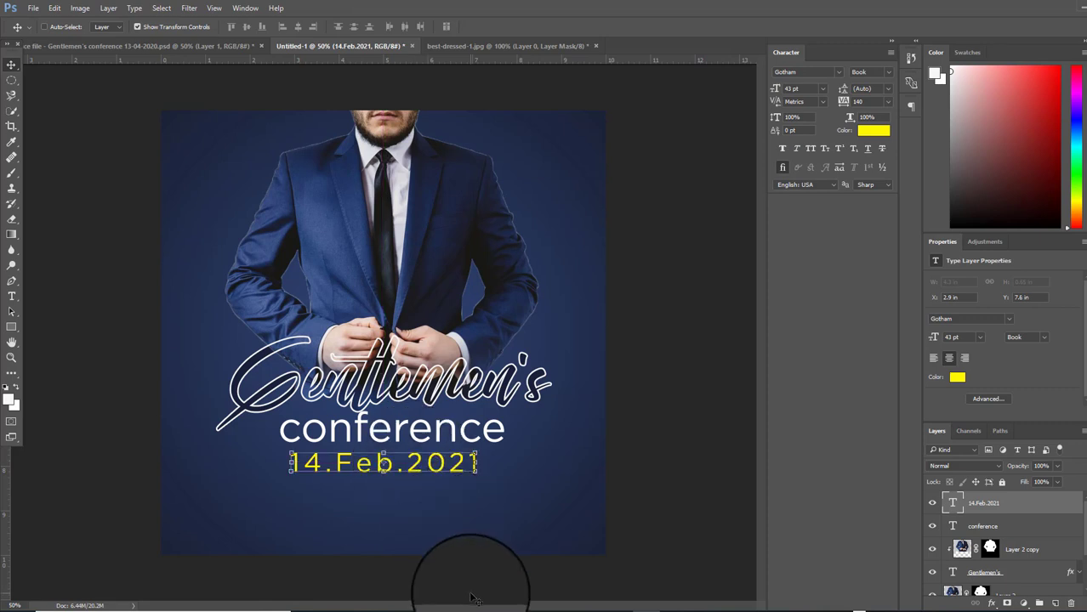
click(996, 526)
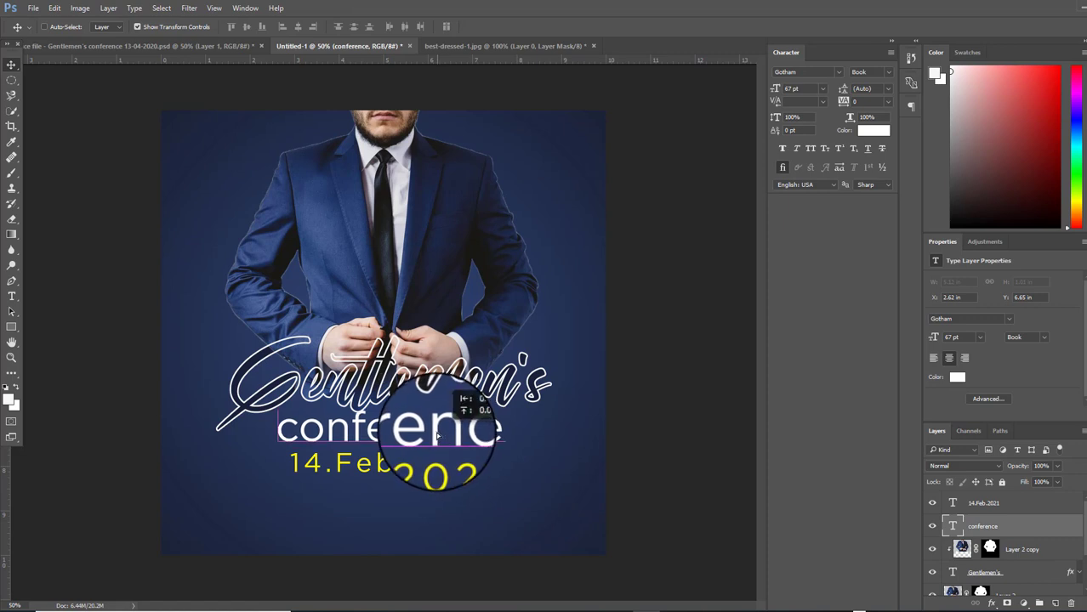
Shift conference slightly left and nudge the yellow date down one step
drag(436, 436, 432, 438)
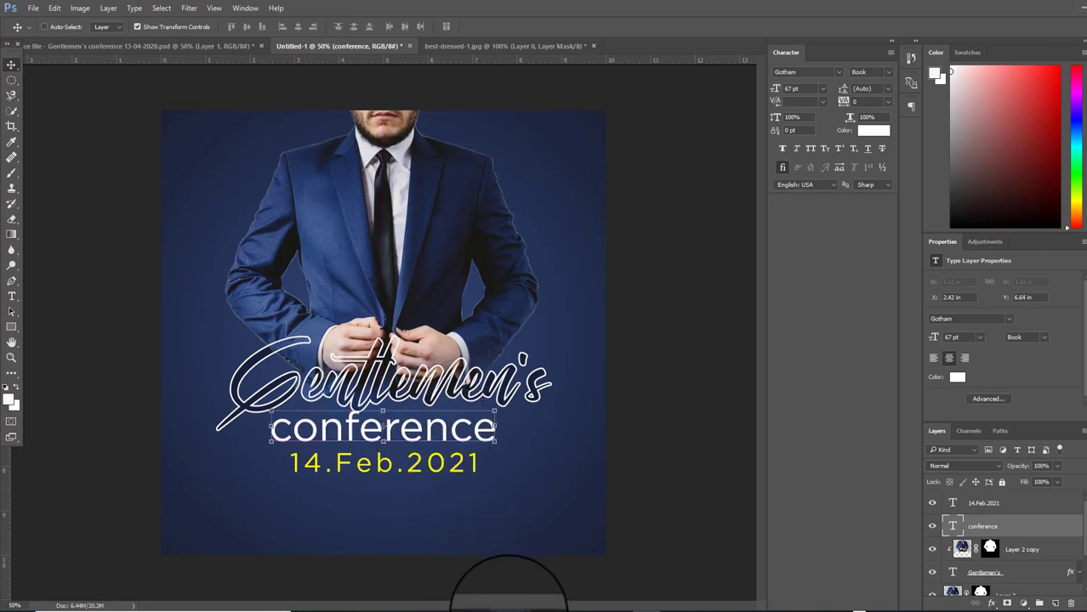
click(1002, 505)
key(Down)
key(Down)
key(Down)
key(Down)
key(Down)
key(Down)
key(Down)
key(Down)
key(Down)
key(Down)
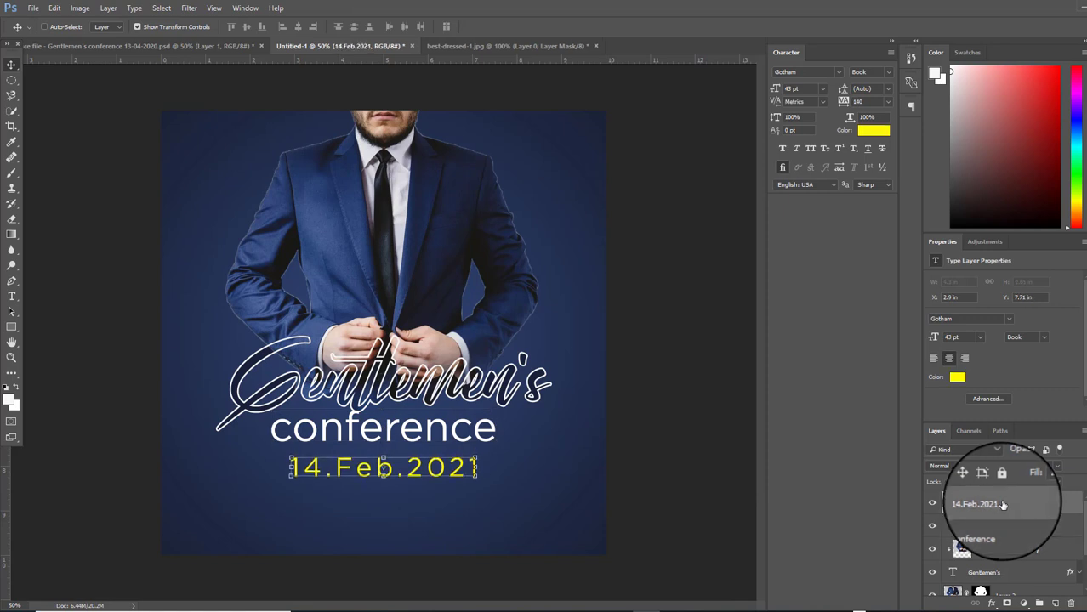
scroll(995, 536, down, 5)
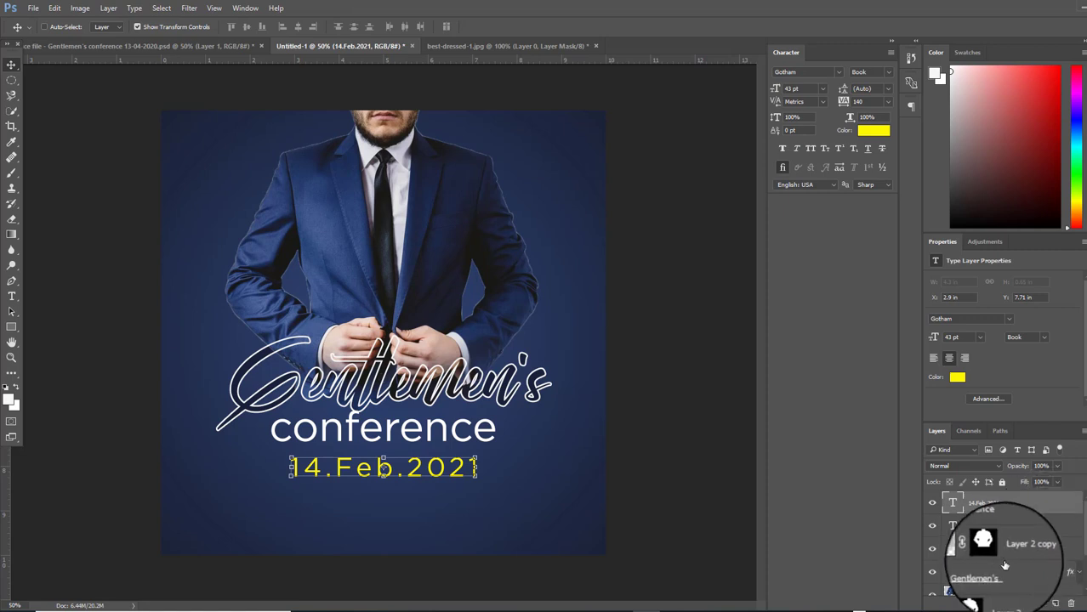
click(1008, 563)
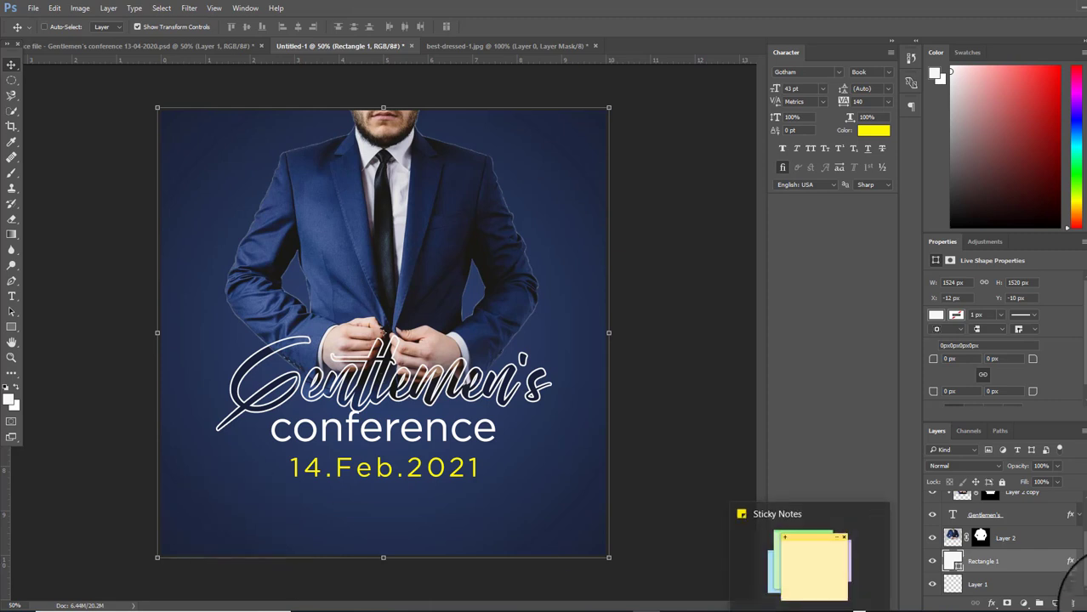
Draw a white 1638 × 194 px band along the poster bottom, with empty Layer 3 above
click(11, 326)
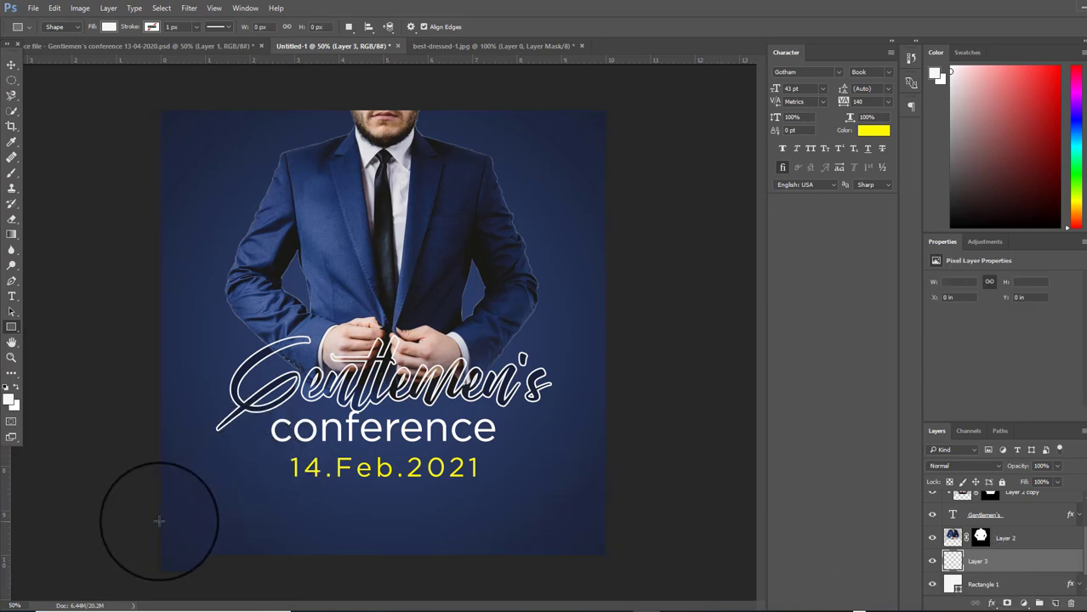
drag(149, 508, 633, 566)
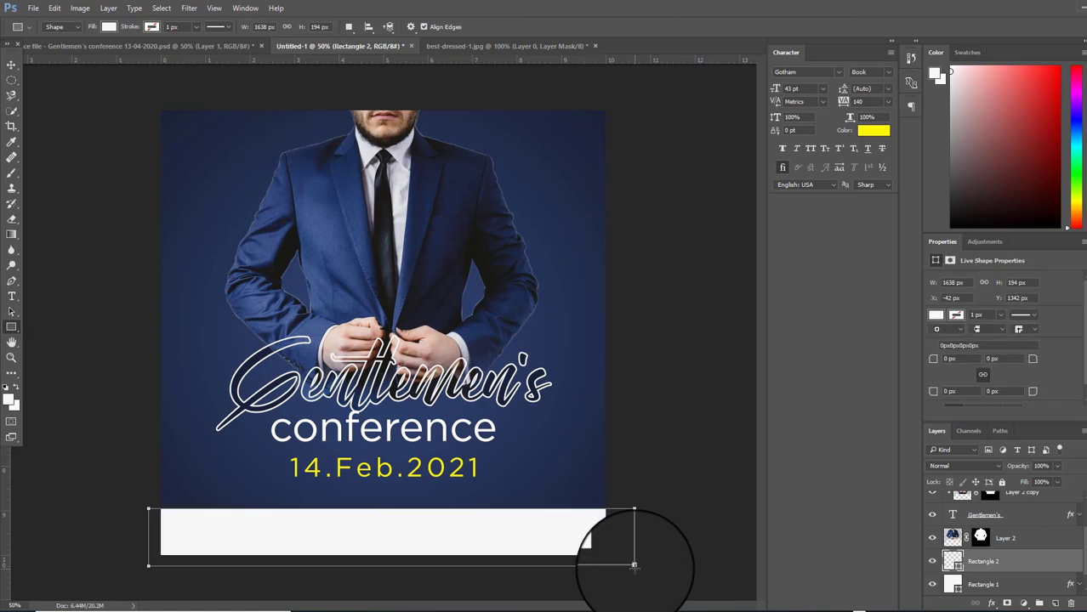
click(11, 65)
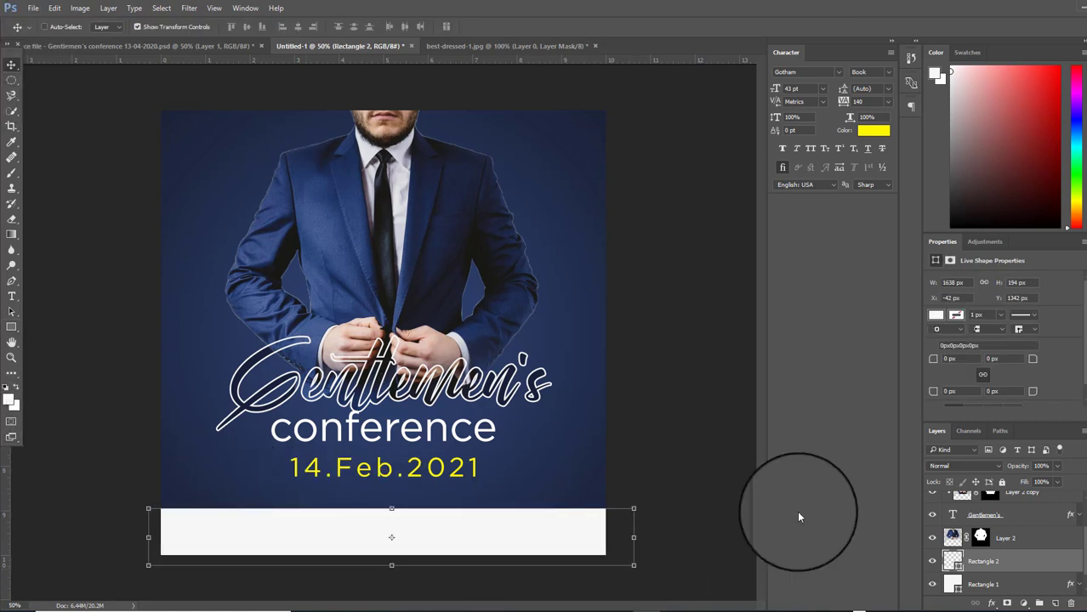
click(1054, 602)
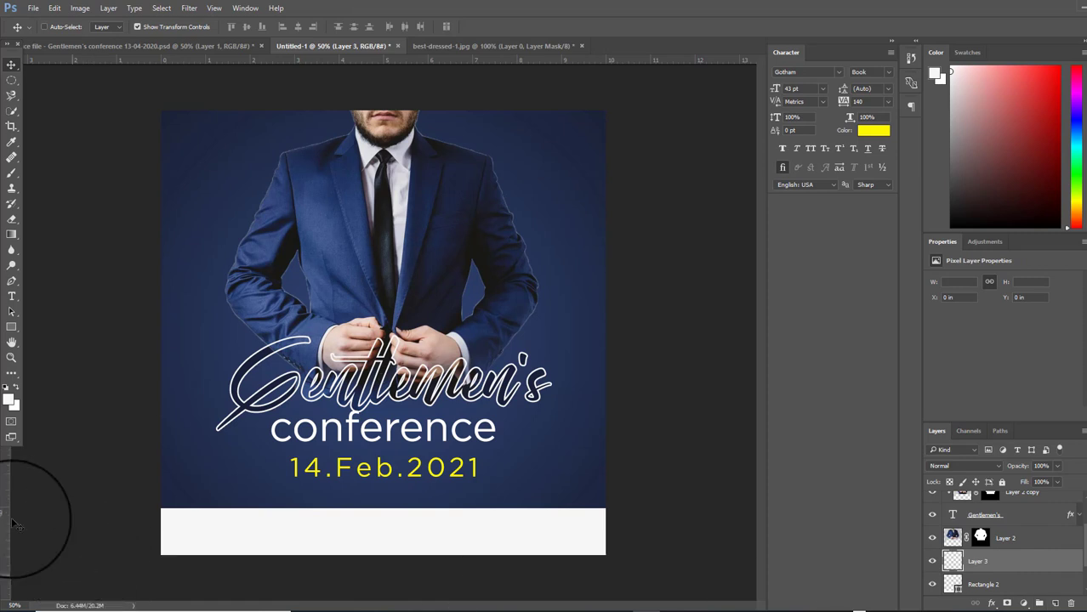
Type 'Meet you there...' as a new text line inside the white bottom band
click(11, 296)
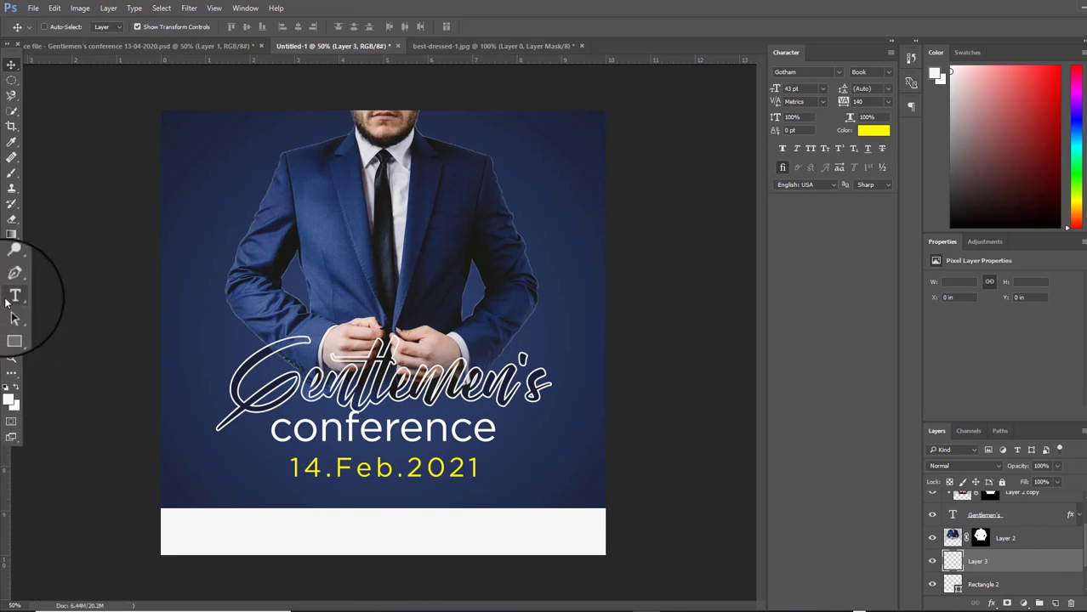
click(293, 539)
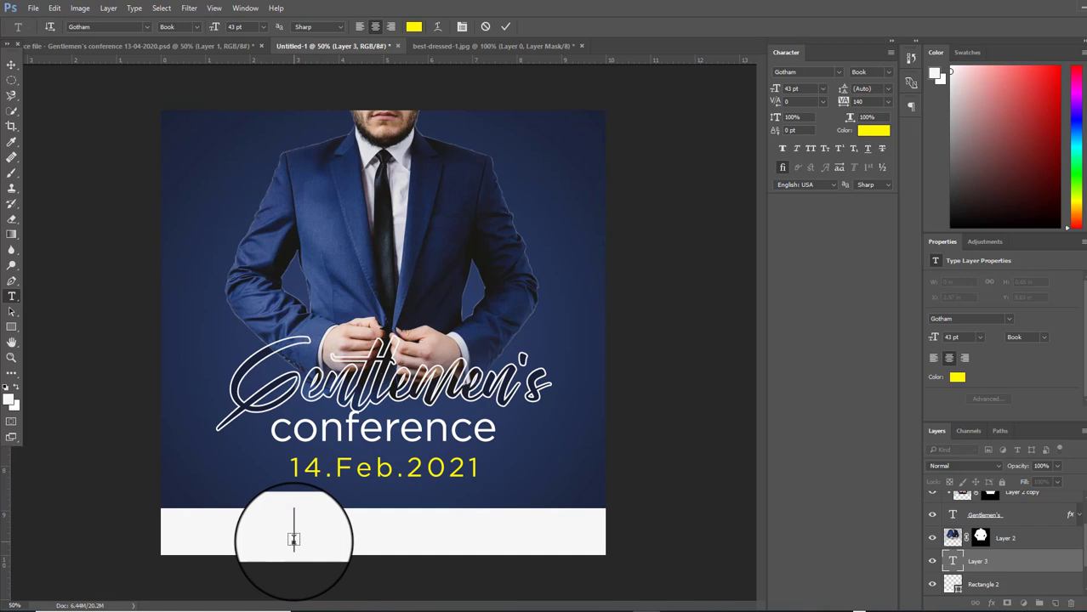
text(Meet you)
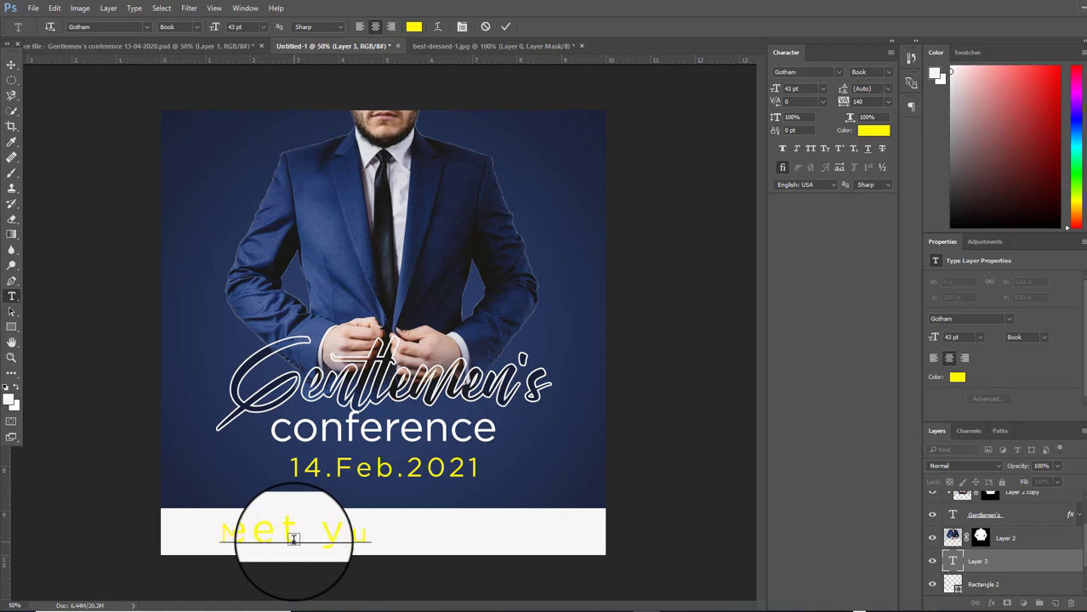
text( there..)
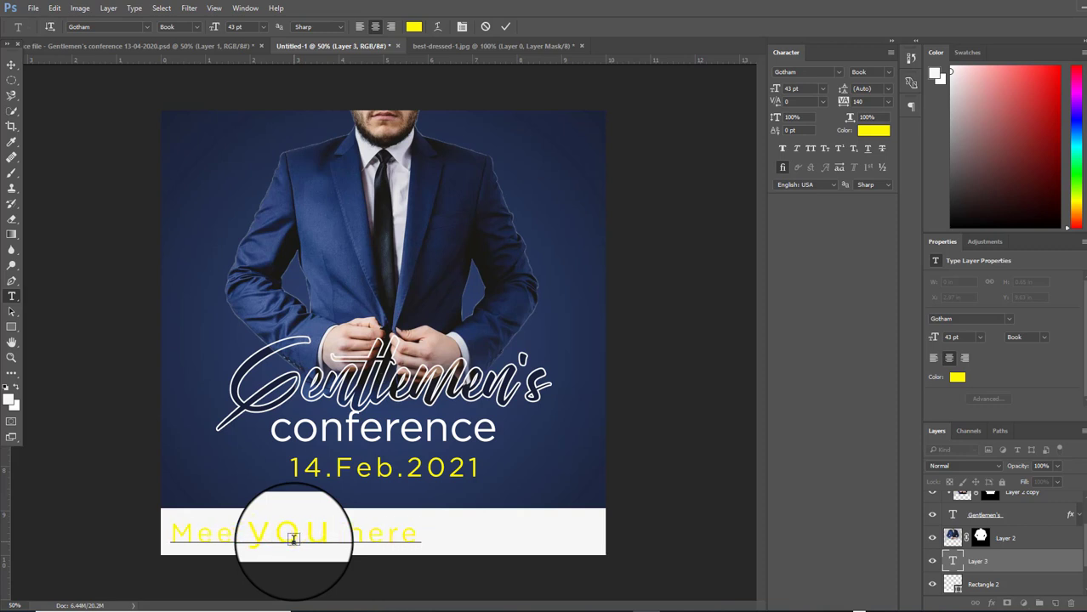
text(.)
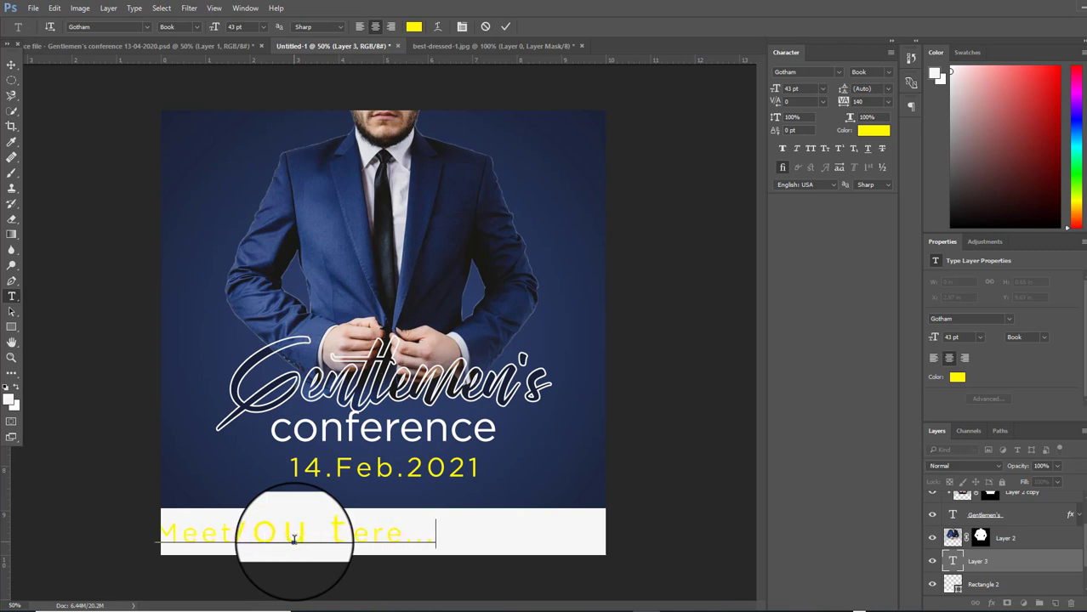
click(12, 65)
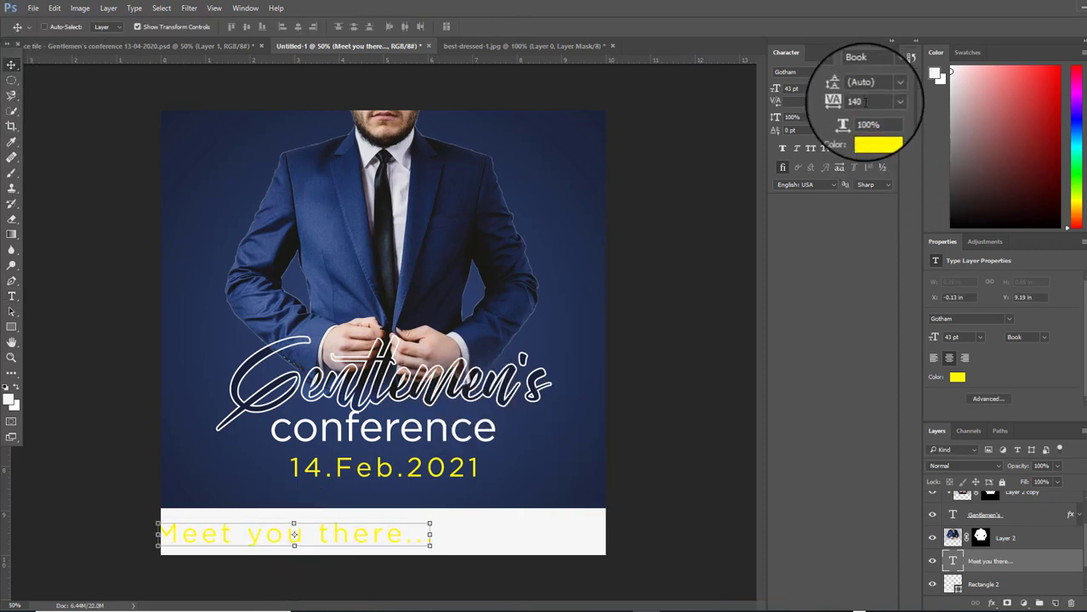
Set the line's tracking to 0 and drag it to the centre of the band
text(0)
key(Return)
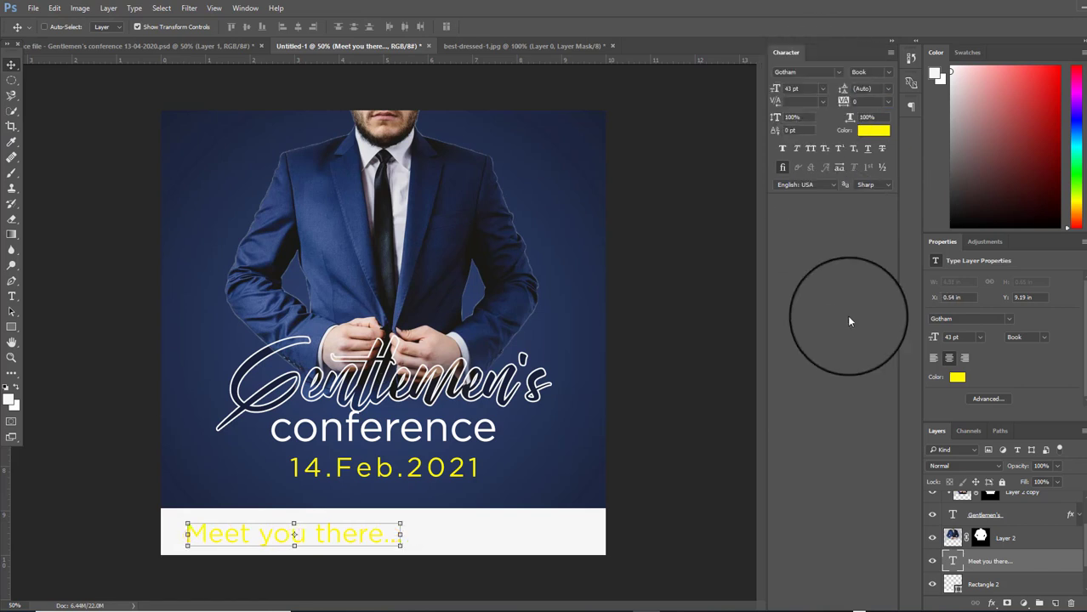
drag(320, 537, 409, 534)
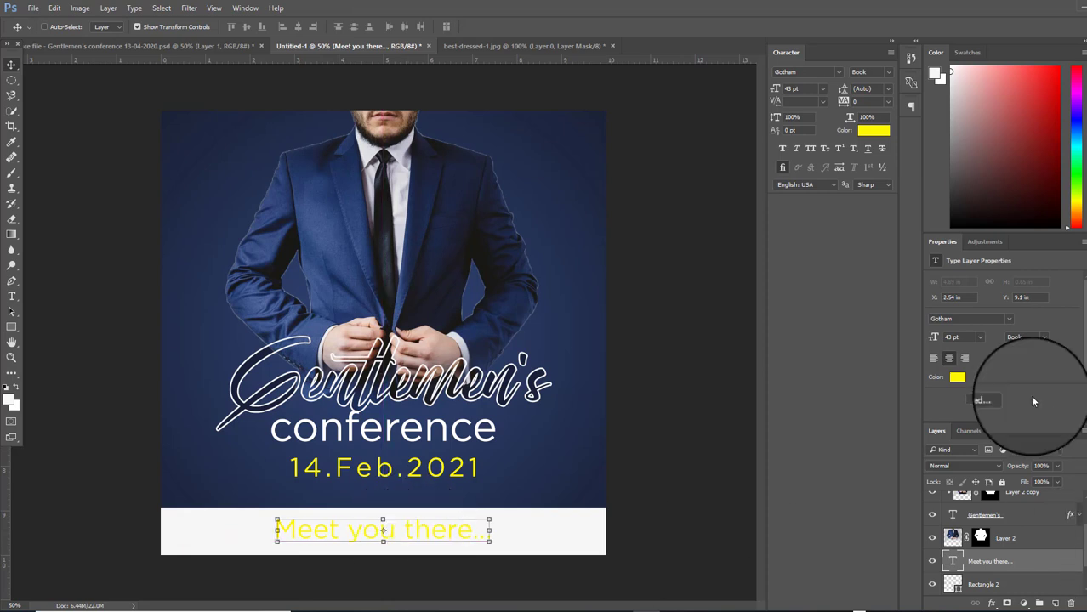
Recolour 'Meet you there...' to the suit's dark navy #1b1f2d and nudge it down one step
click(873, 132)
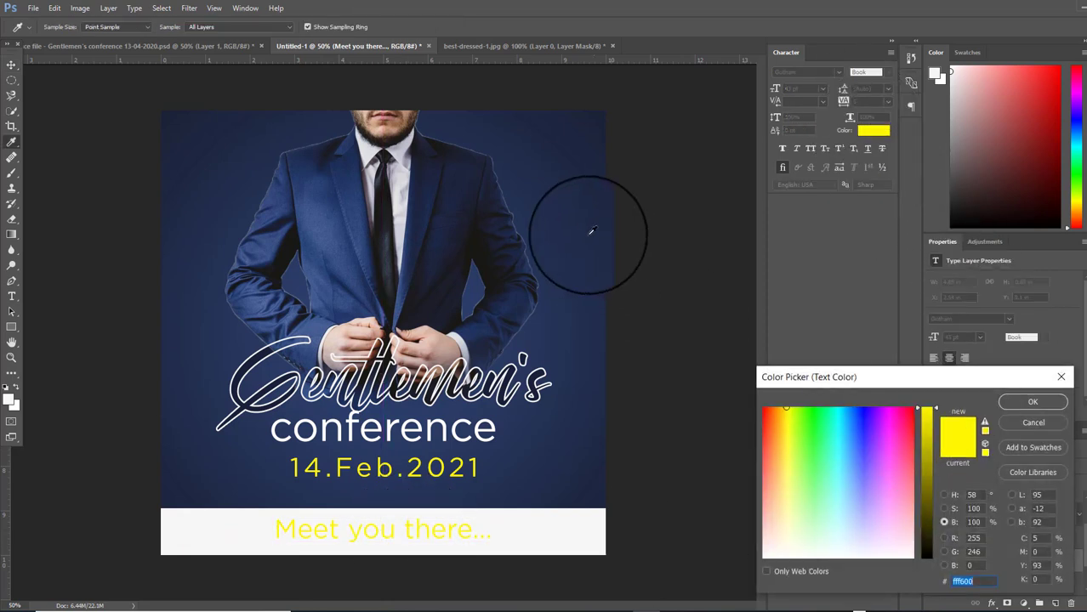
click(462, 148)
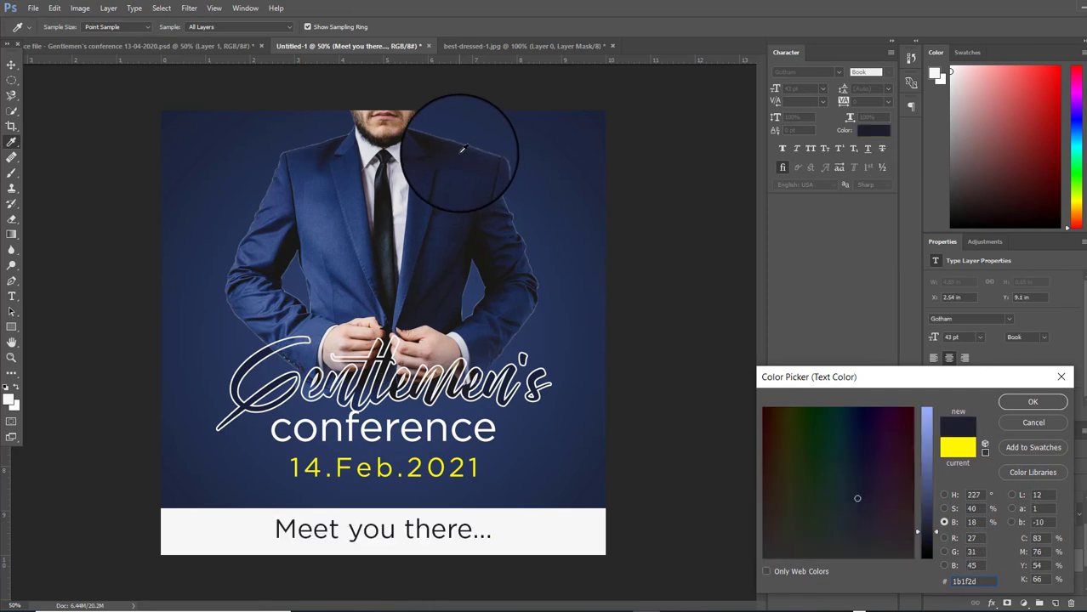
click(1021, 409)
key(v)
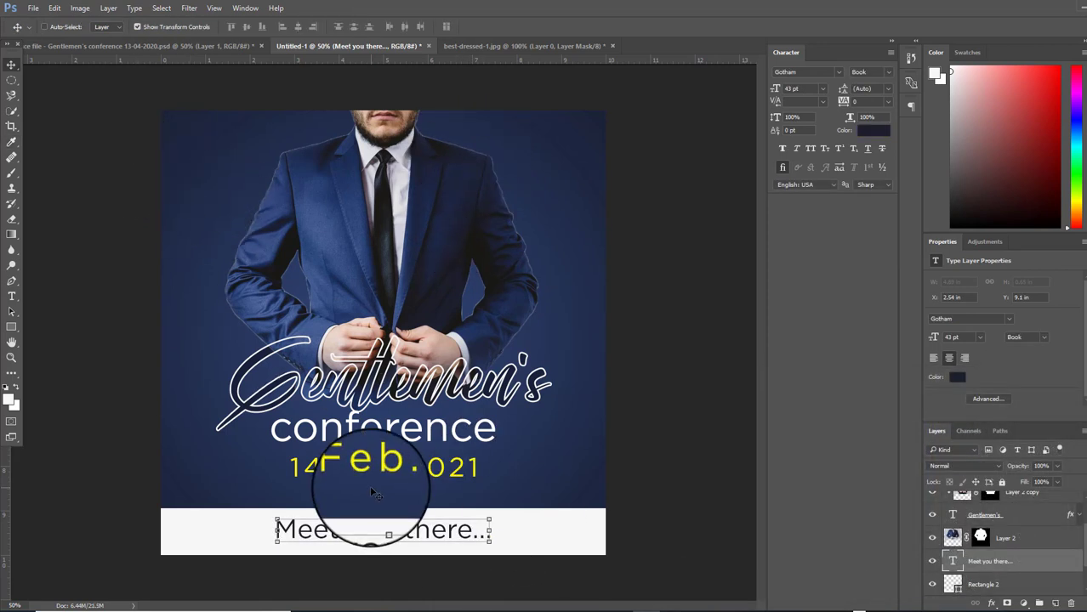
key(Down)
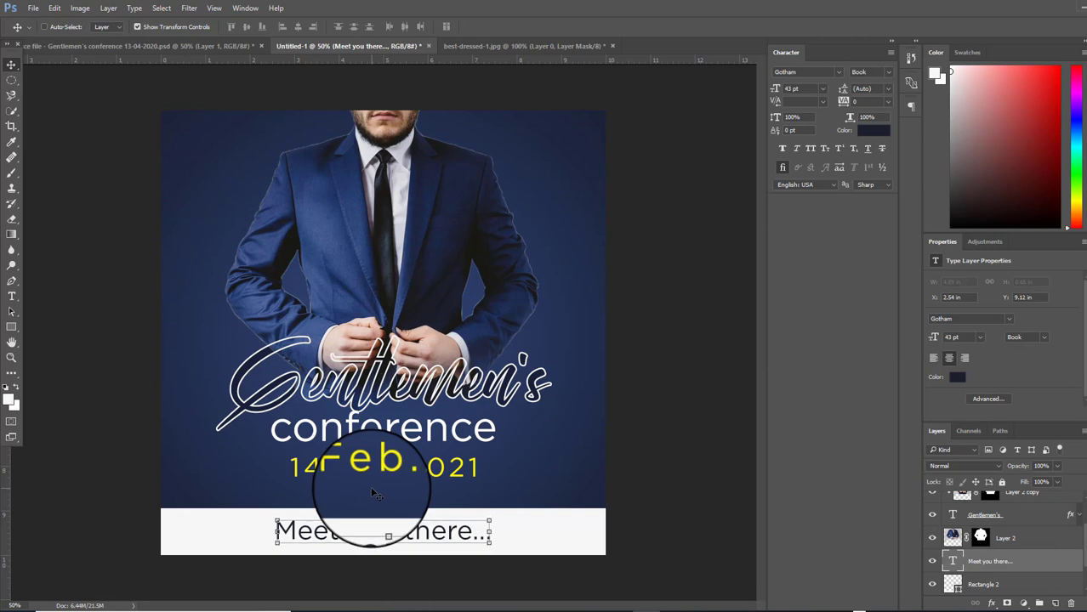